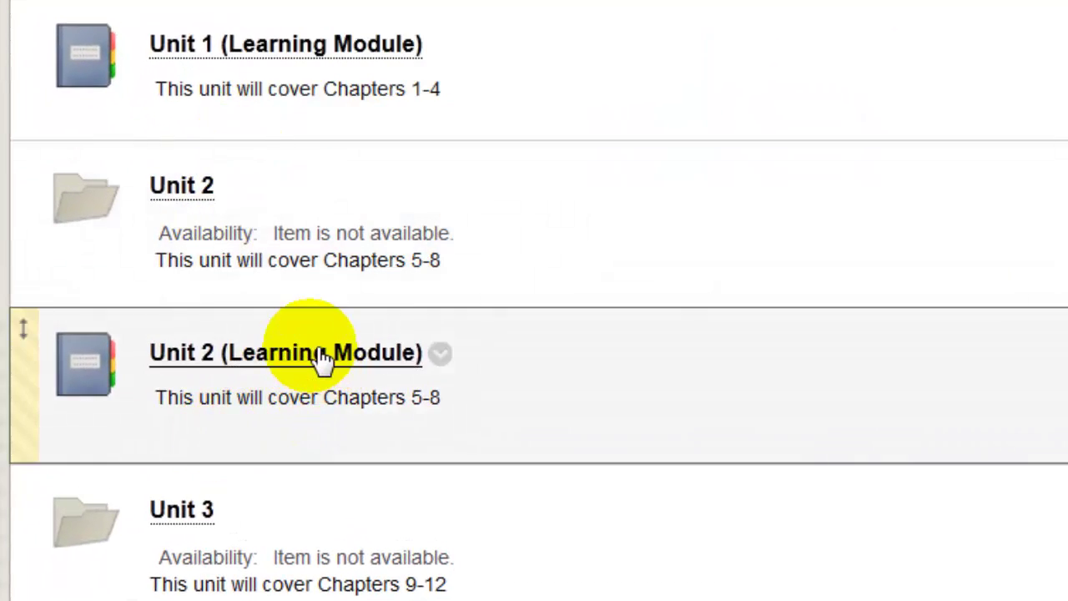
# Open the Unit 2 learning module and choose Assessments > Test to reach the Add Test page.
pyautogui.click(315, 367)
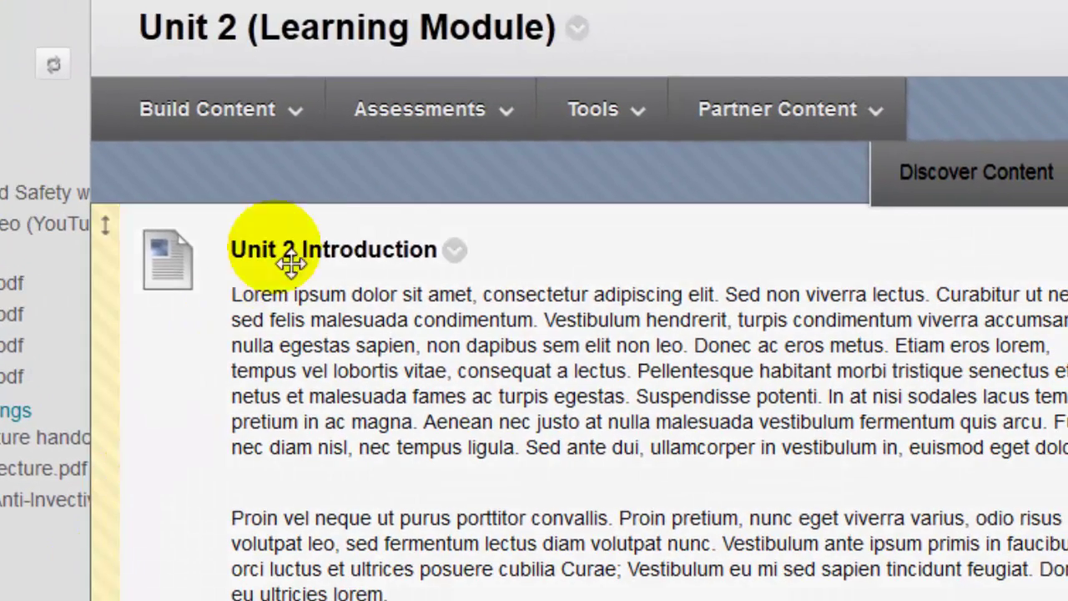
pyautogui.click(439, 122)
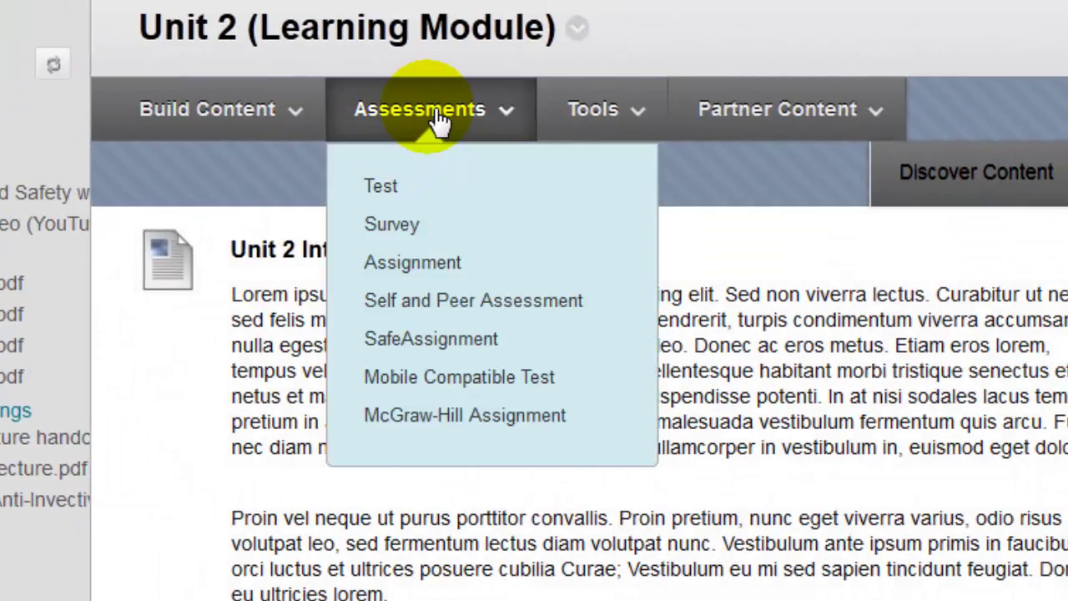
pyautogui.click(405, 198)
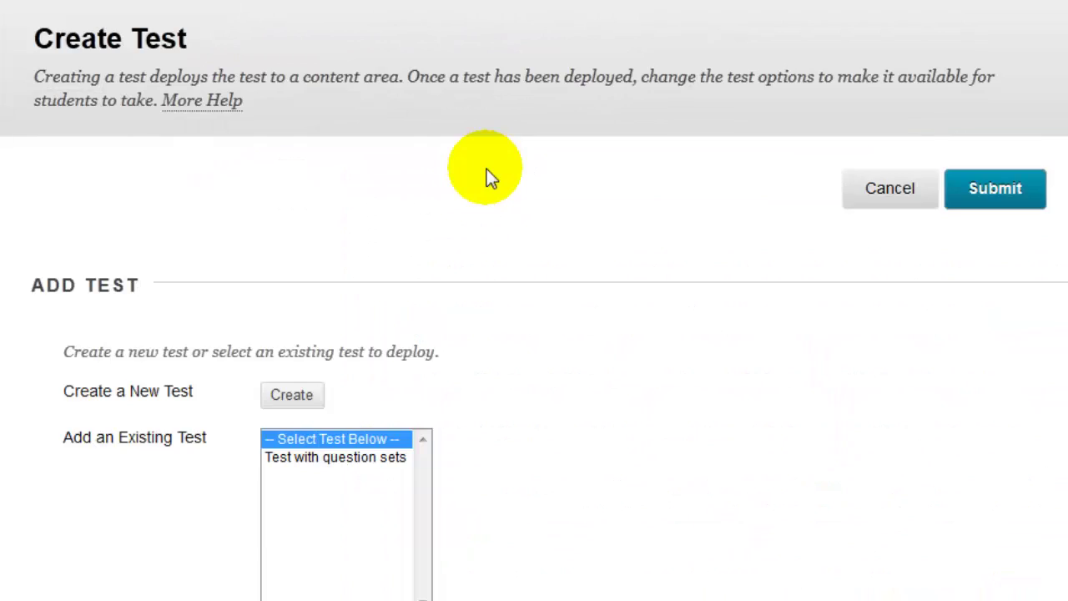
pyautogui.scroll(-1, 486, 171)
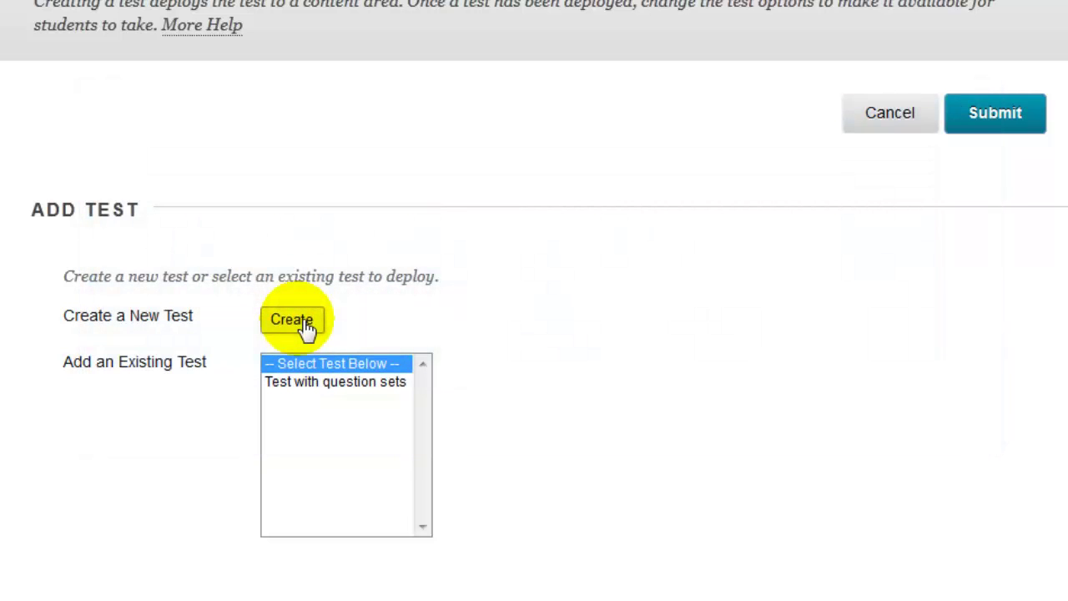
# Create a test named 'Unit 2 Quiz' with description and instructions referring to the test-taking tips page.
pyautogui.click(294, 320)
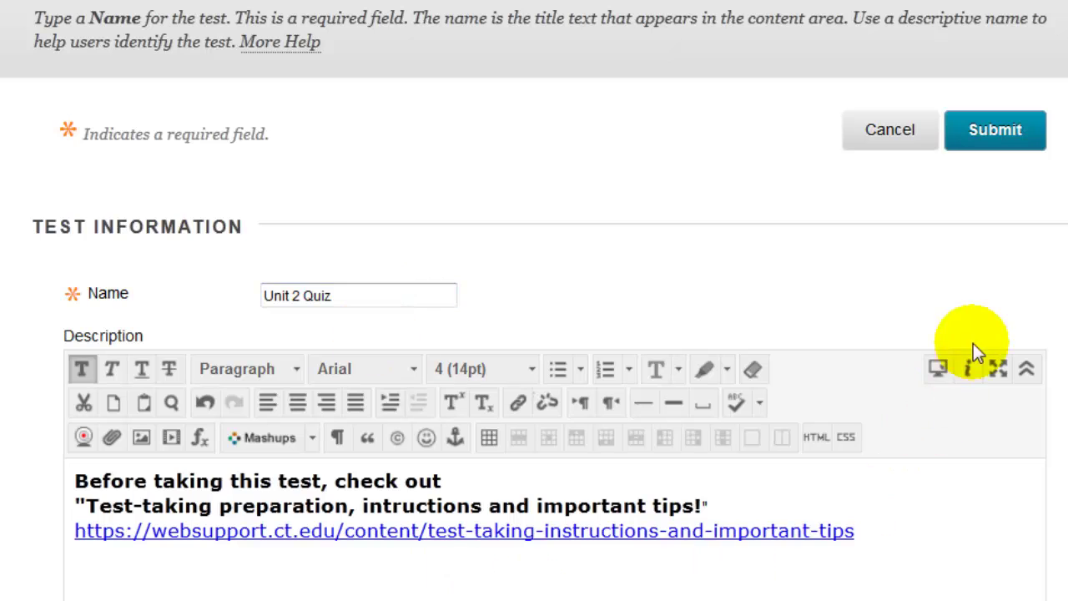
pyautogui.scroll(-2, 534, 301)
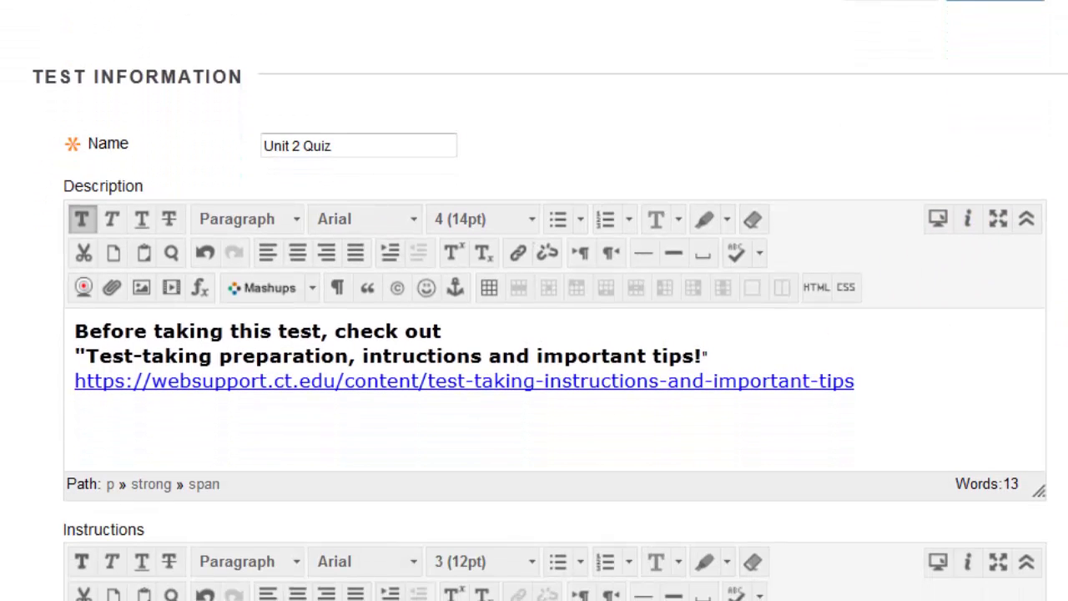
pyautogui.scroll(-2, 534, 300)
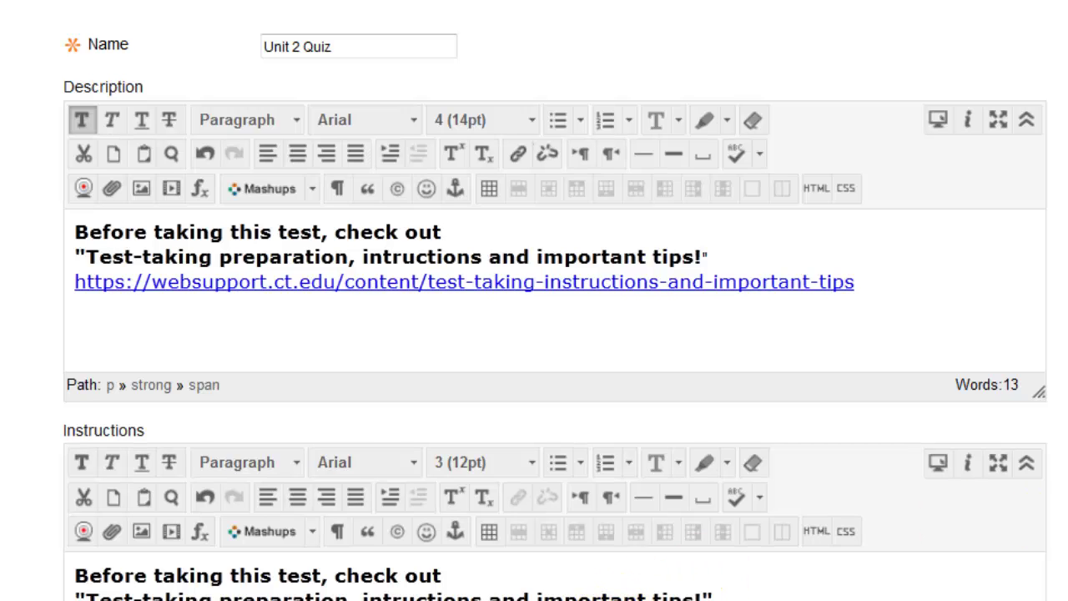
pyautogui.scroll(4, 534, 300)
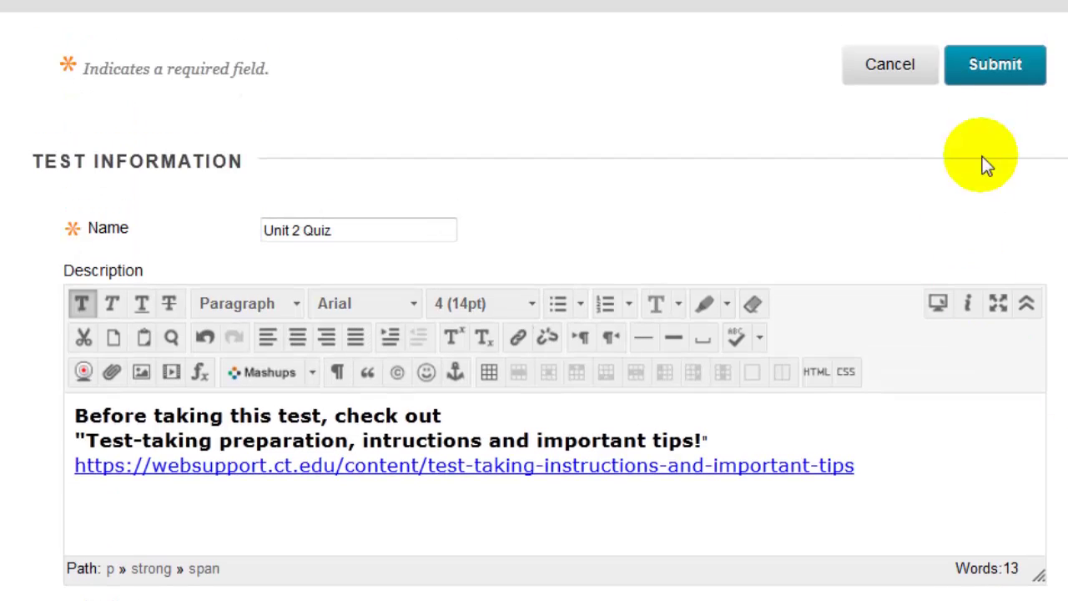
pyautogui.click(997, 65)
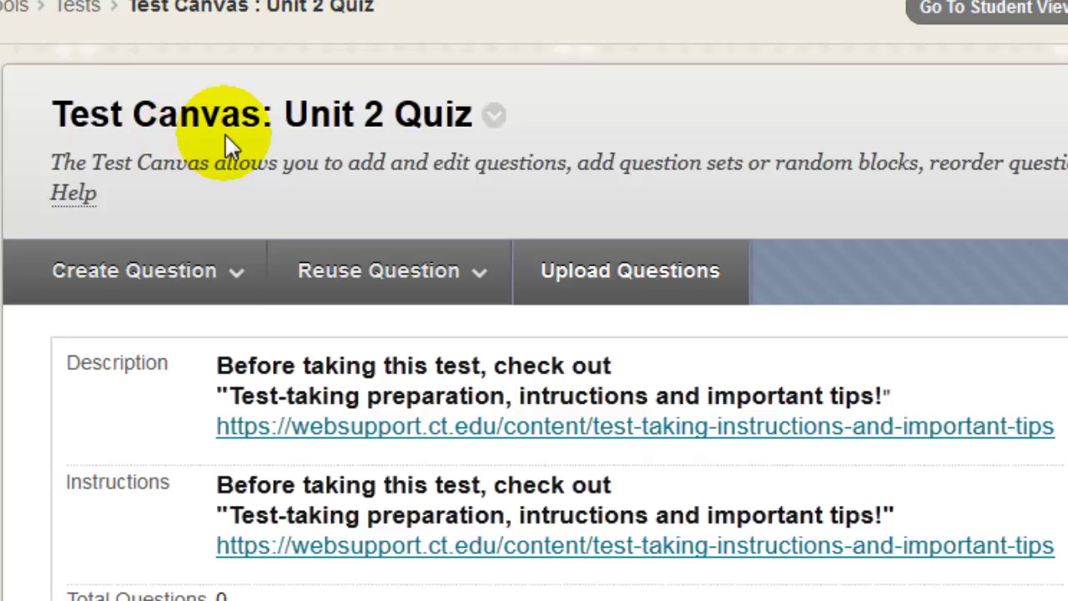
pyautogui.click(495, 114)
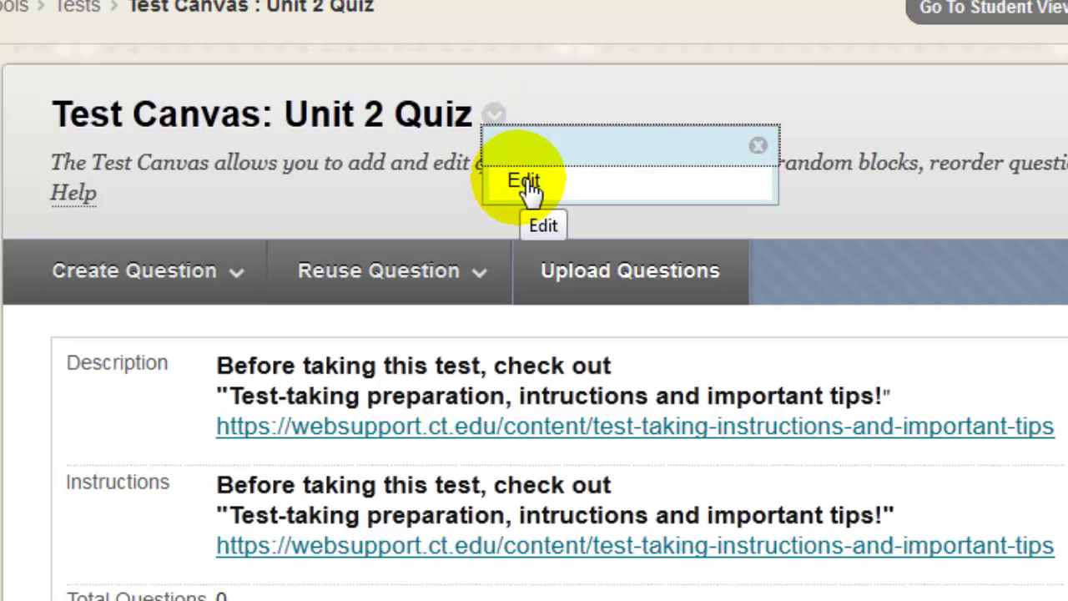
pyautogui.click(279, 175)
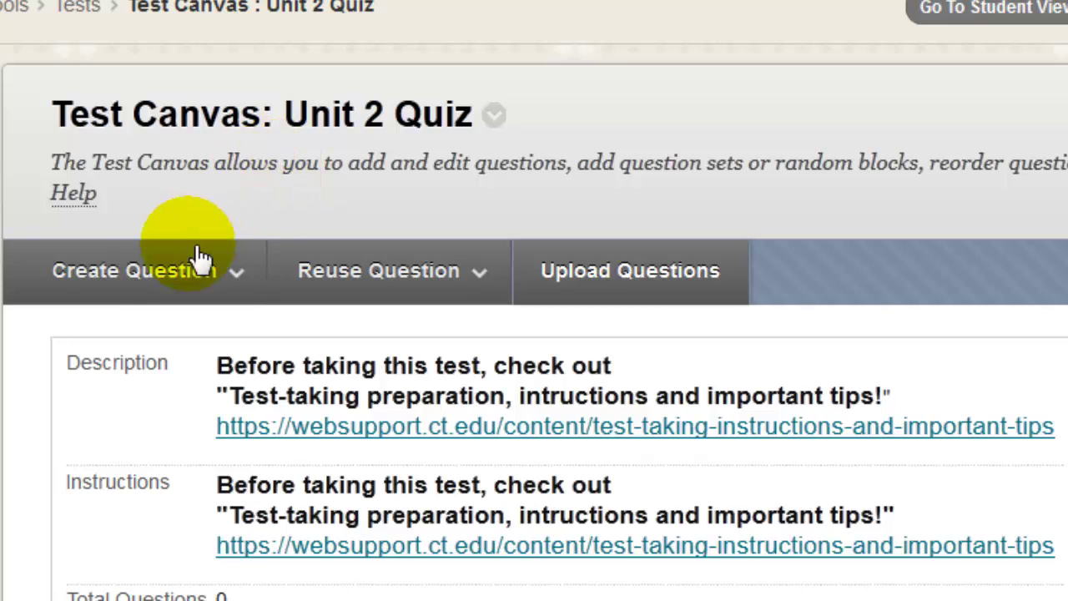
# Start a Calculated Formula question and read its More Help window before closing it.
pyautogui.moveTo(351, 292)
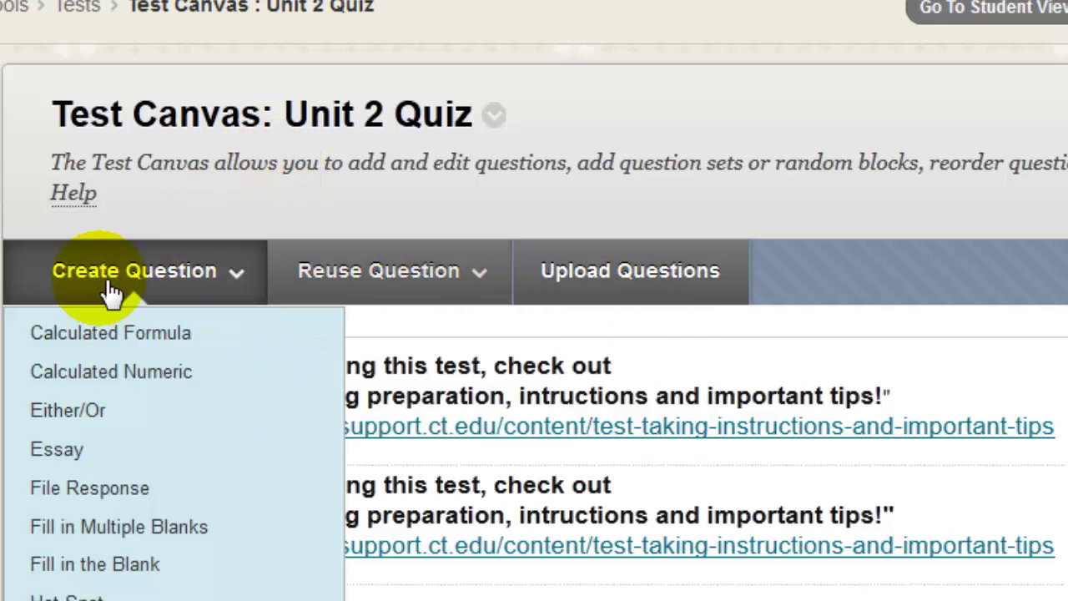
pyautogui.moveTo(97, 292)
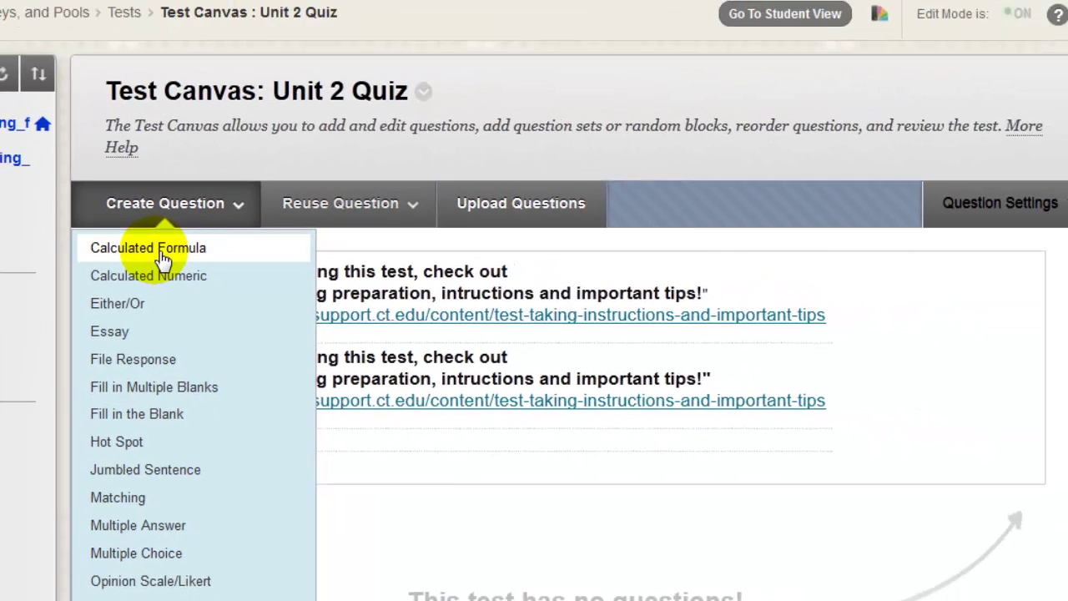
pyautogui.click(162, 261)
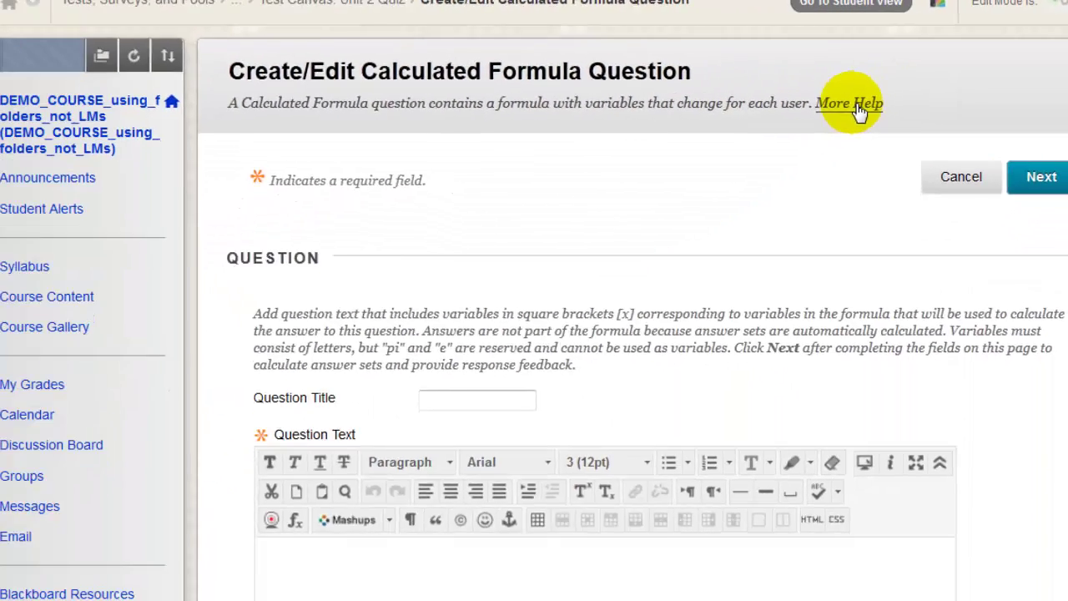
pyautogui.click(859, 113)
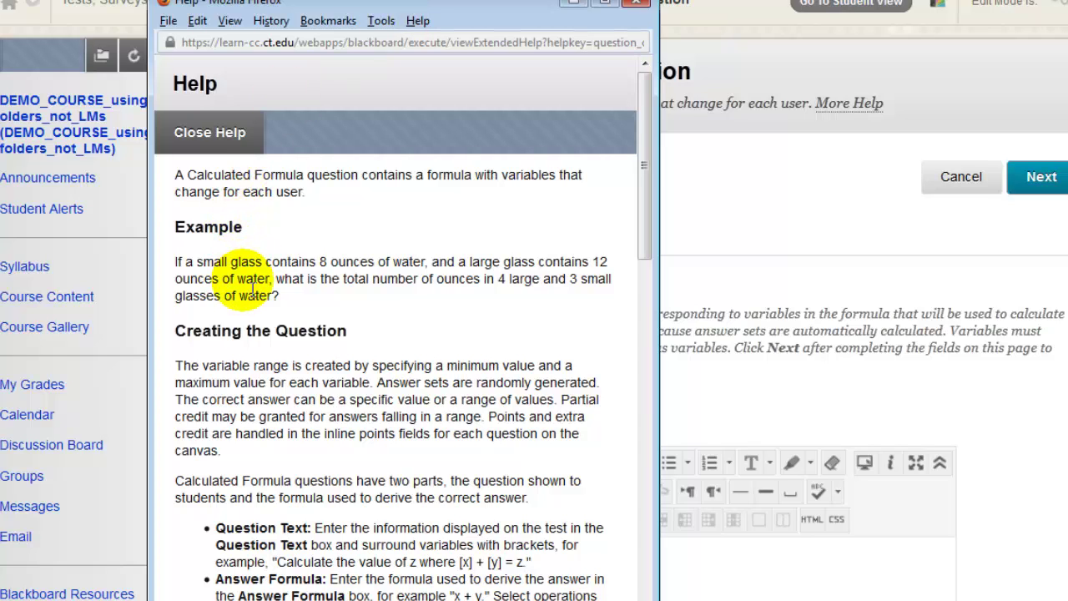
pyautogui.click(636, 2)
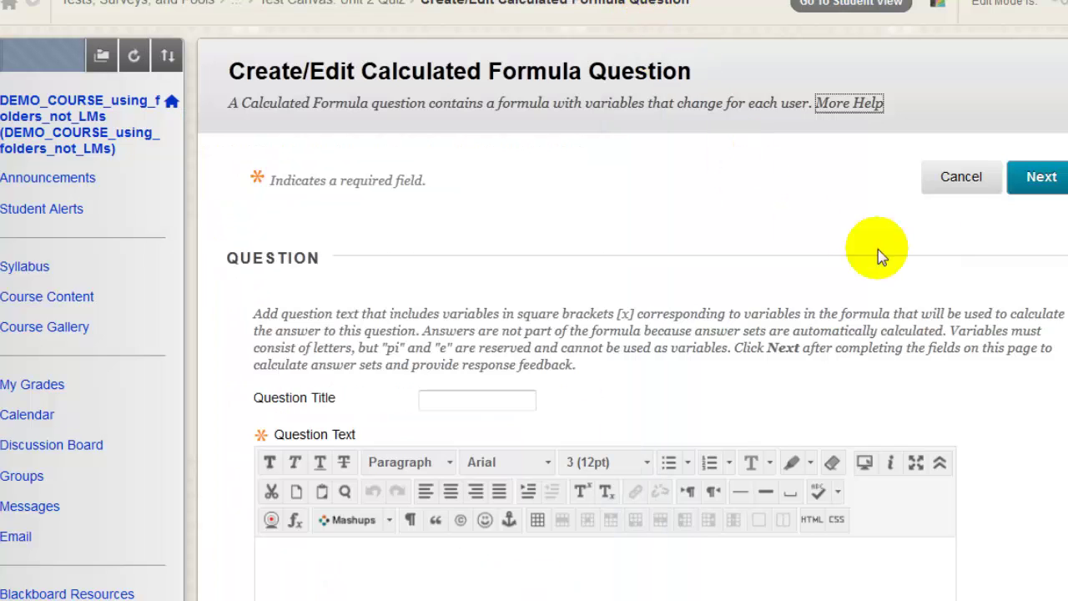
# Cancel the formula question and add a 10-point True/False sun-versus-moon question with answer False.
pyautogui.click(966, 185)
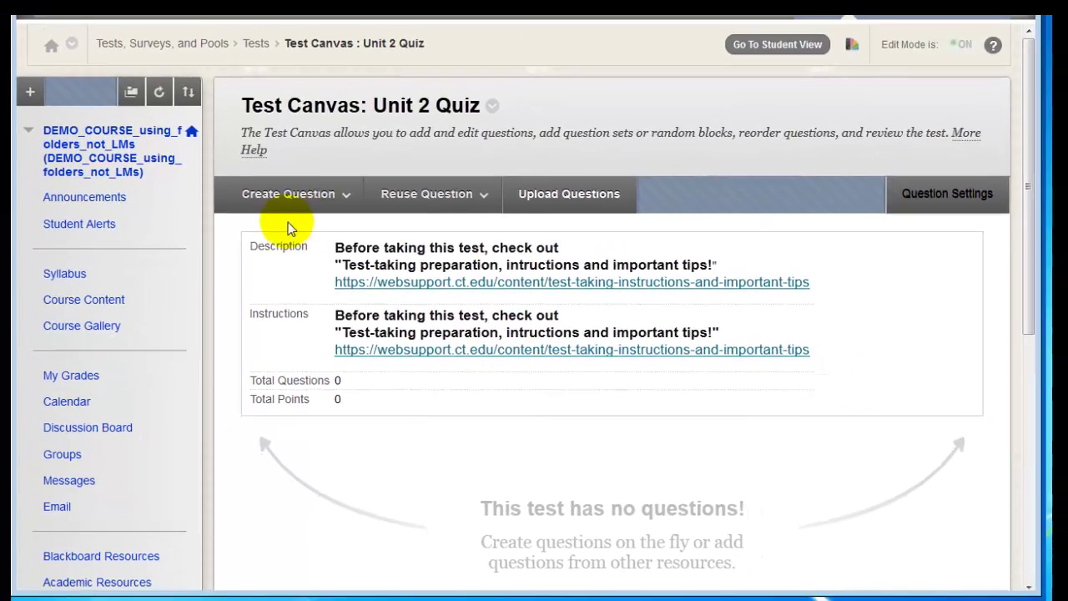
pyautogui.click(288, 185)
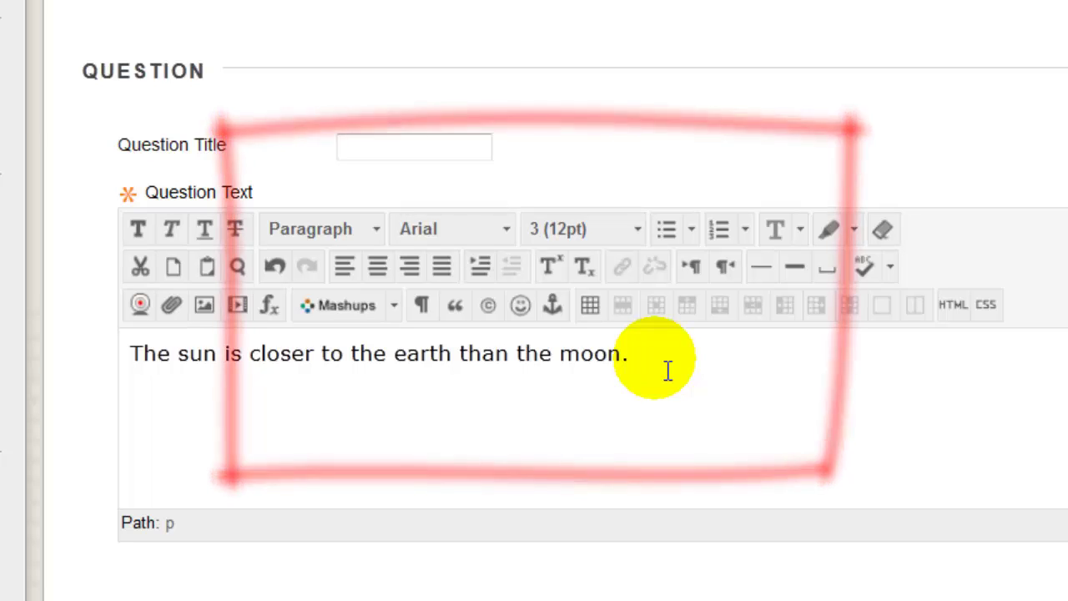
pyautogui.scroll(-7, 534, 334)
pyautogui.scroll(-3, 634, 279)
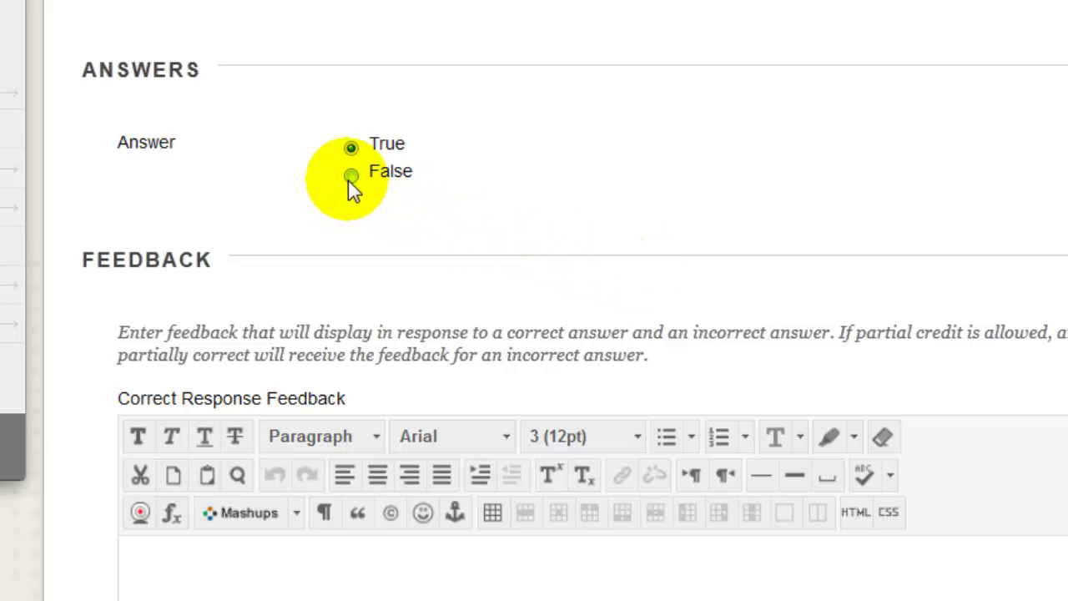
pyautogui.click(352, 174)
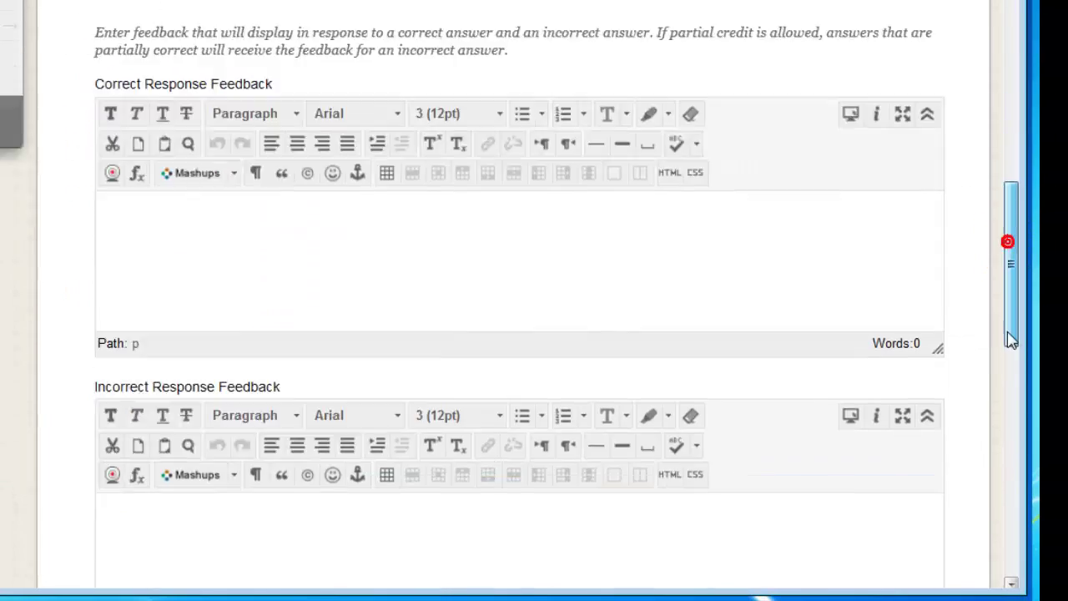
pyautogui.moveTo(1010, 340); pyautogui.dragTo(1002, 310)
pyautogui.click(241, 311)
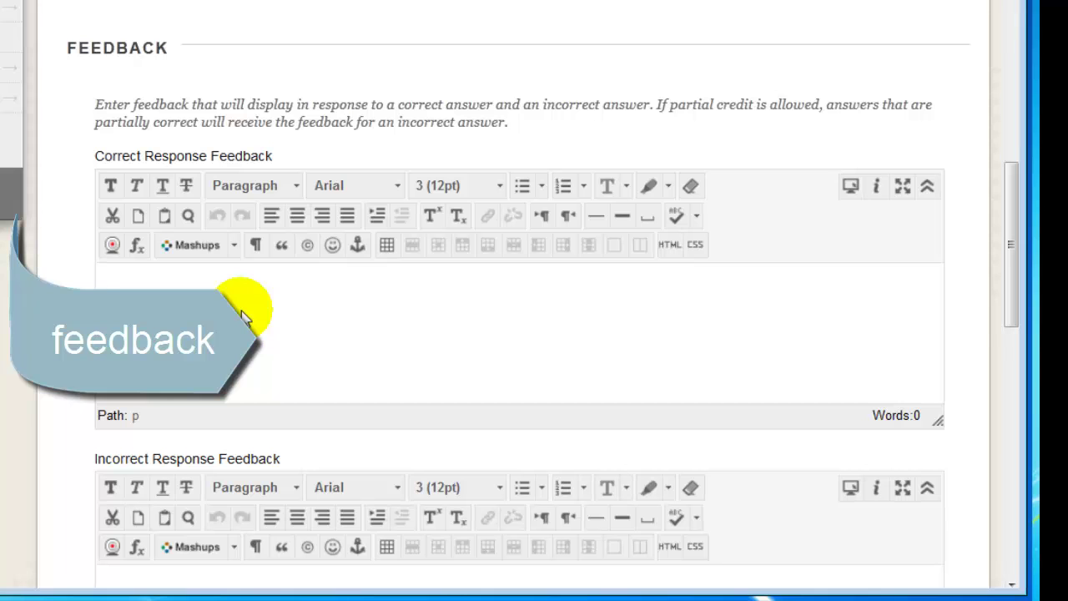
pyautogui.moveTo(1010, 286); pyautogui.dragTo(1015, 474)
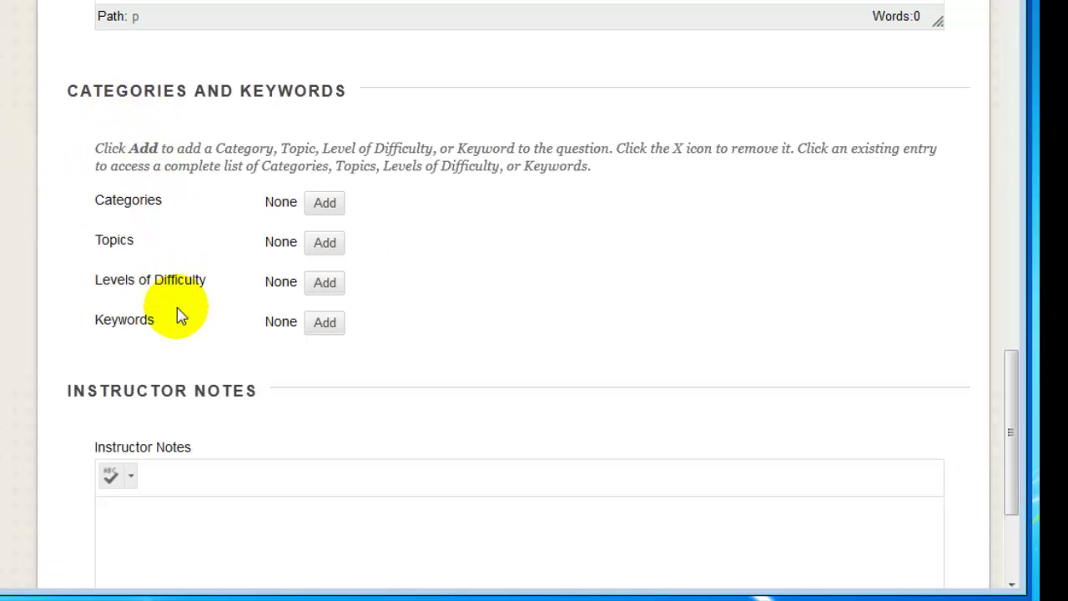
pyautogui.scroll(-3, 1007, 512)
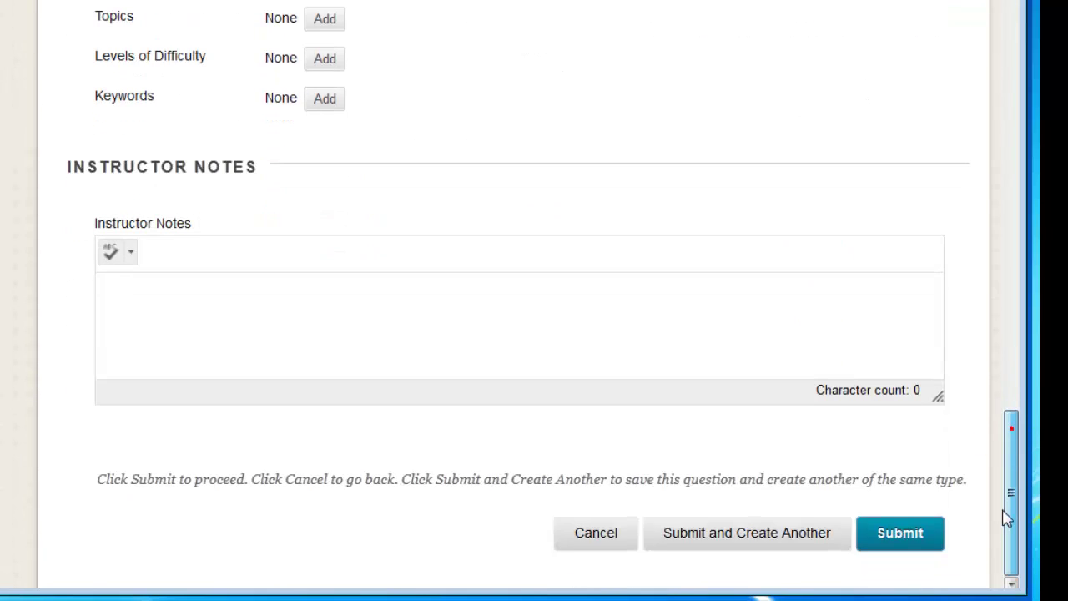
pyautogui.click(898, 534)
pyautogui.moveTo(1018, 409)
pyautogui.mouseDown()
pyautogui.moveTo(1014, 334)
pyautogui.moveTo(1015, 381)
pyautogui.mouseUp()
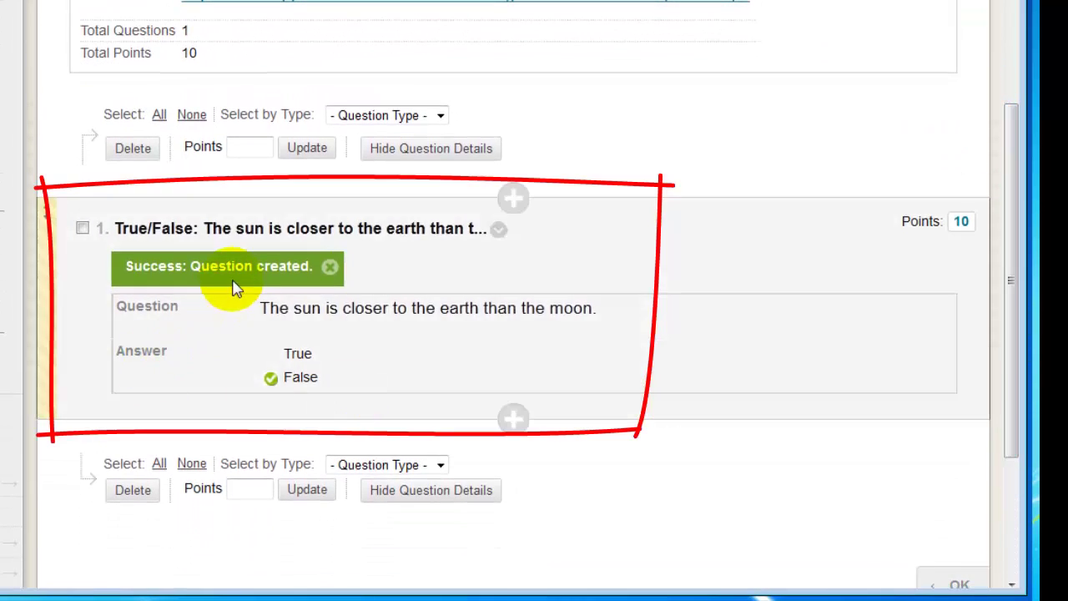
pyautogui.scroll(5, 1010, 362)
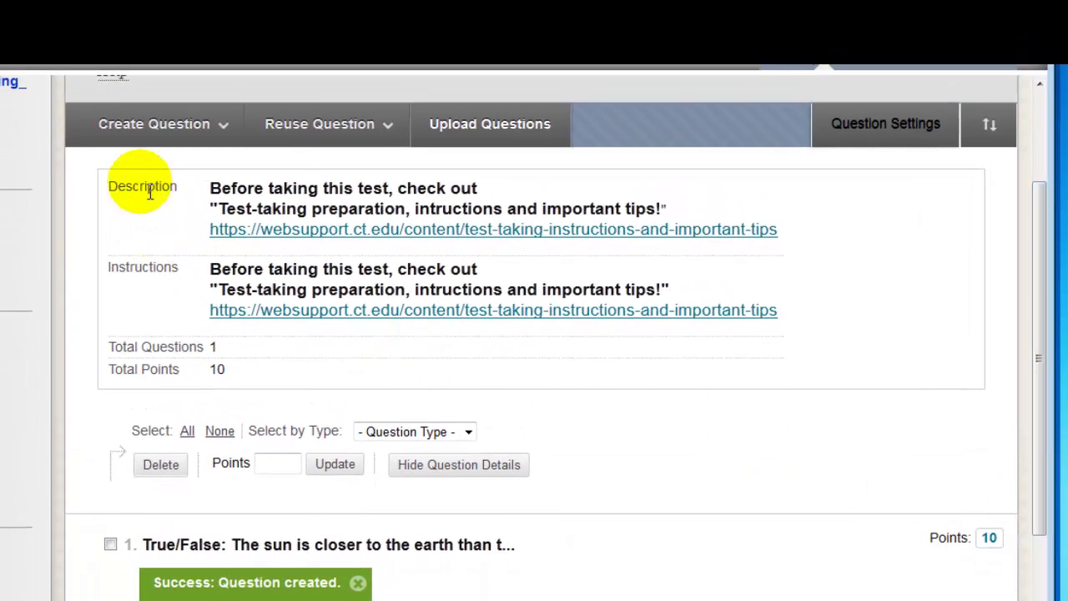
pyautogui.click(156, 110)
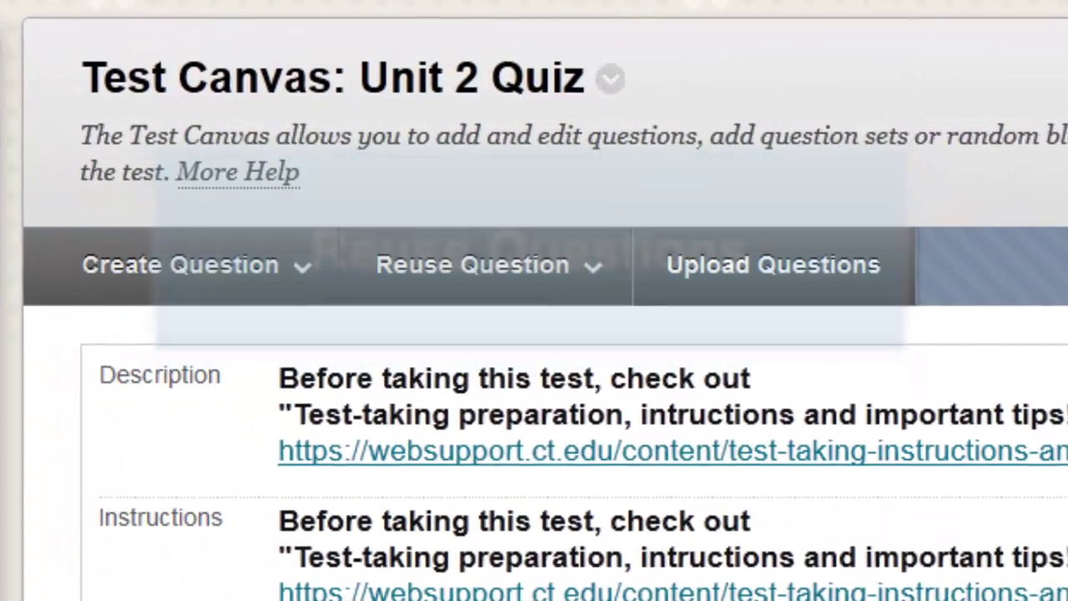
pyautogui.click(509, 278)
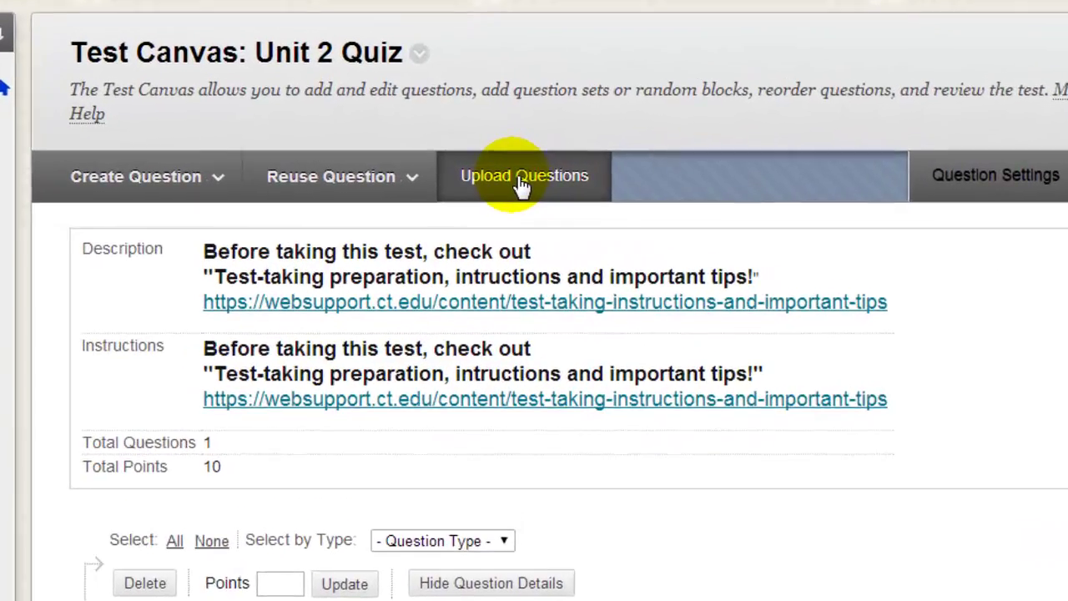
# View the Upload Questions page, then close the Unit 2 Quiz canvas with OK.
pyautogui.click(498, 182)
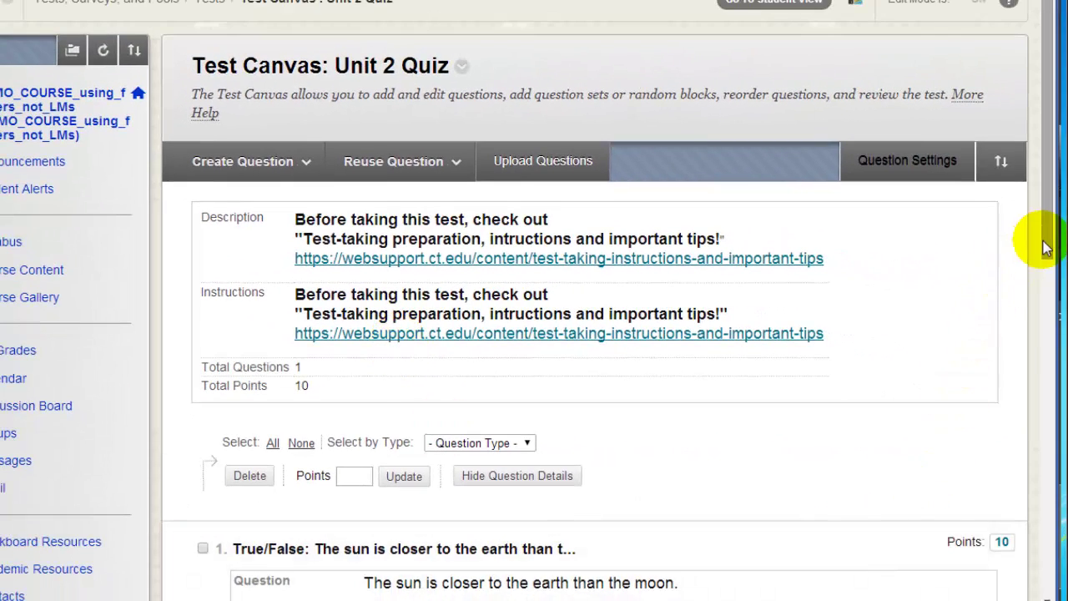
pyautogui.scroll(-7, 1018, 254)
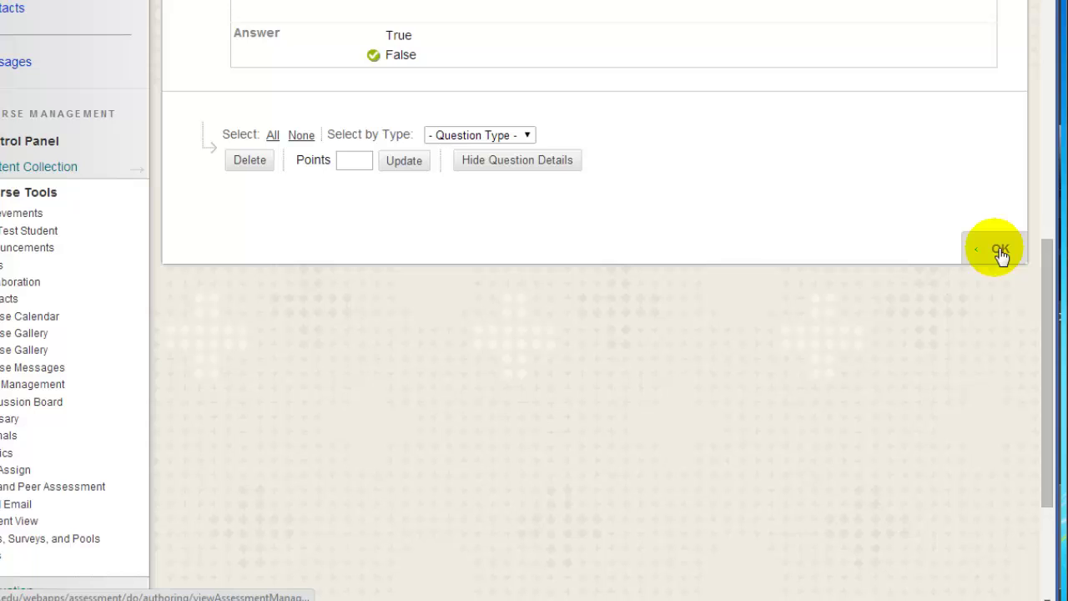
pyautogui.click(1002, 253)
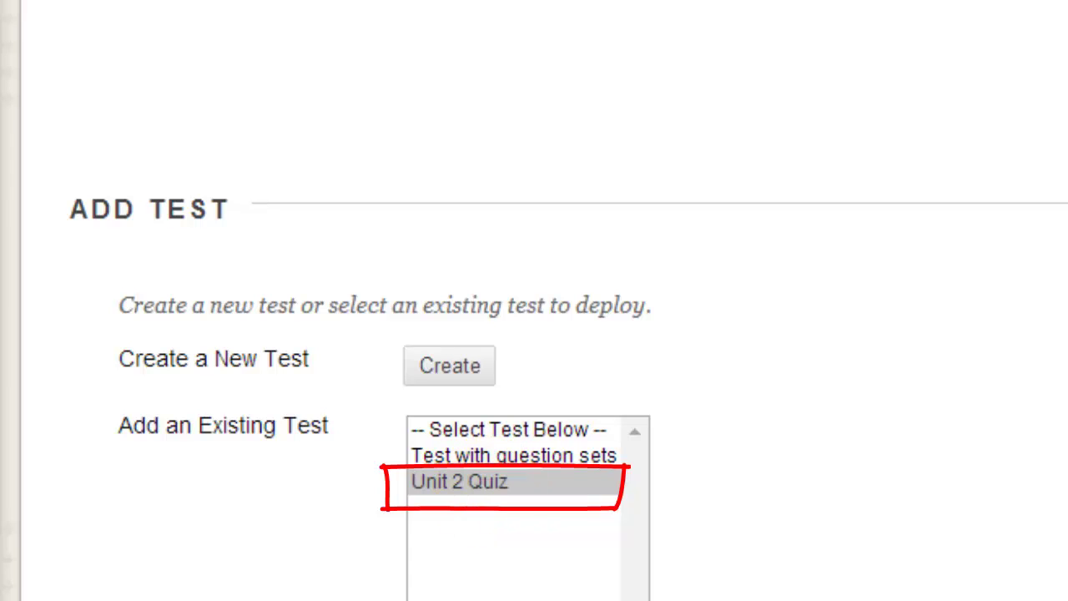
# Deploy Unit 2 Quiz and set 'Make the link available' to Yes.
pyautogui.click(1067, 67)
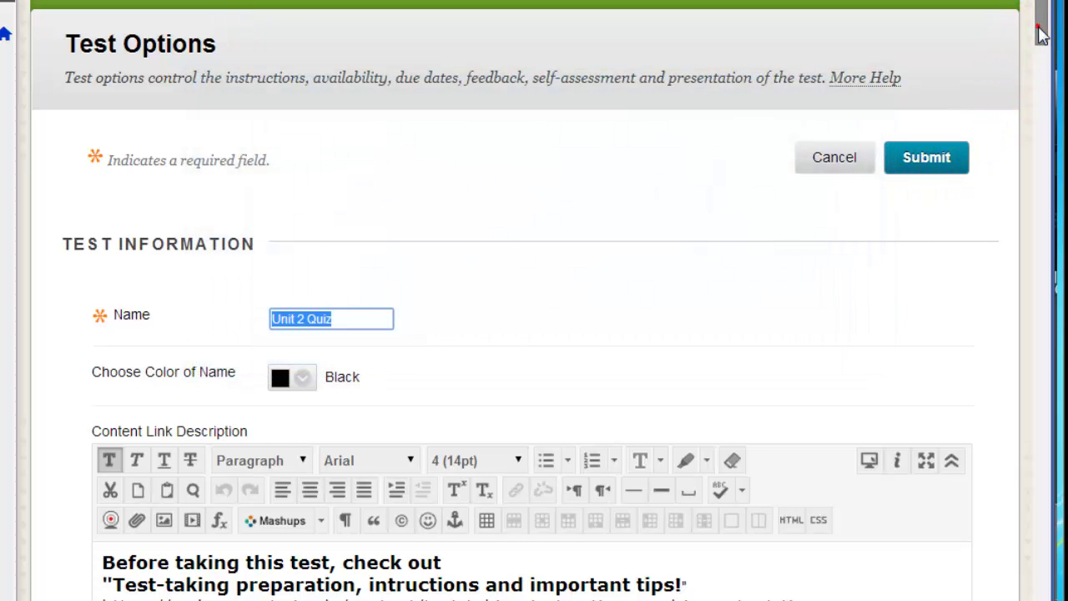
pyautogui.moveTo(1041, 34); pyautogui.dragTo(1051, 205)
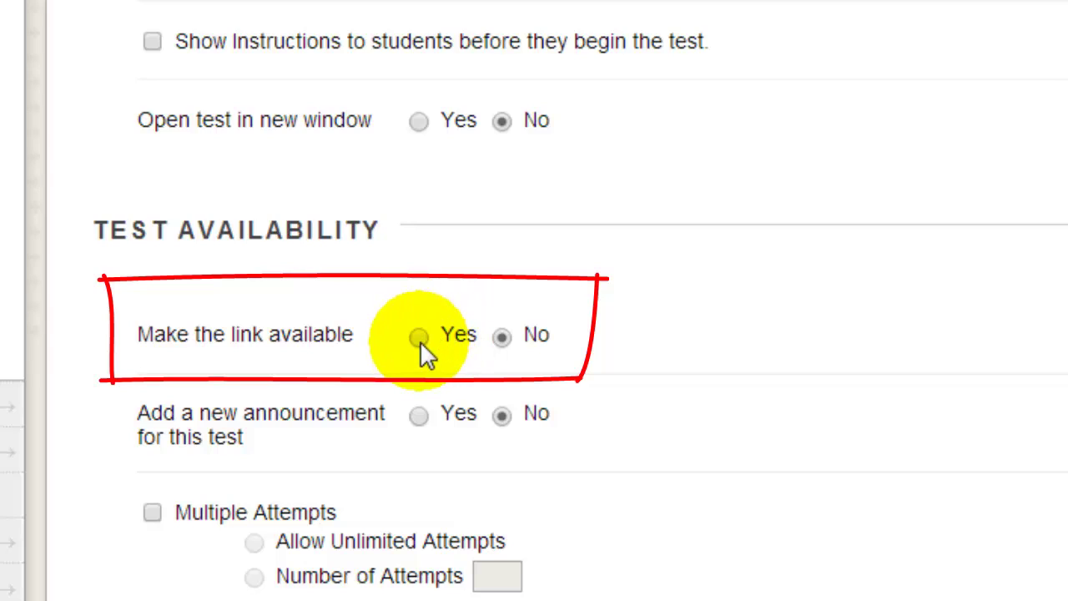
pyautogui.click(419, 337)
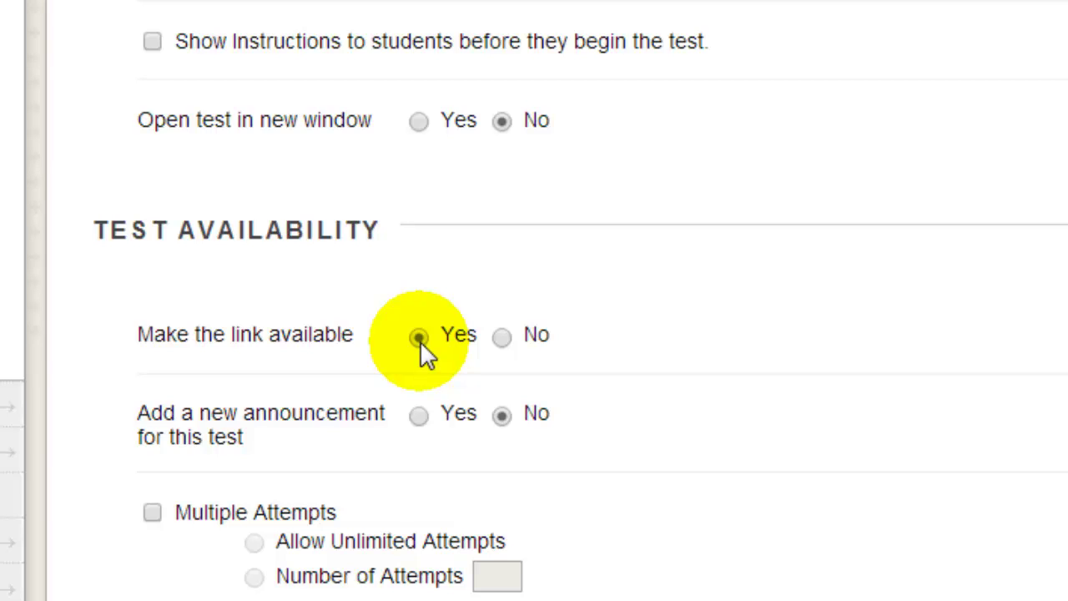
# Check Multiple Attempts, view the Score attempts choices keeping Last Graded Attempt, then uncheck it.
pyautogui.scroll(-4, 419, 340)
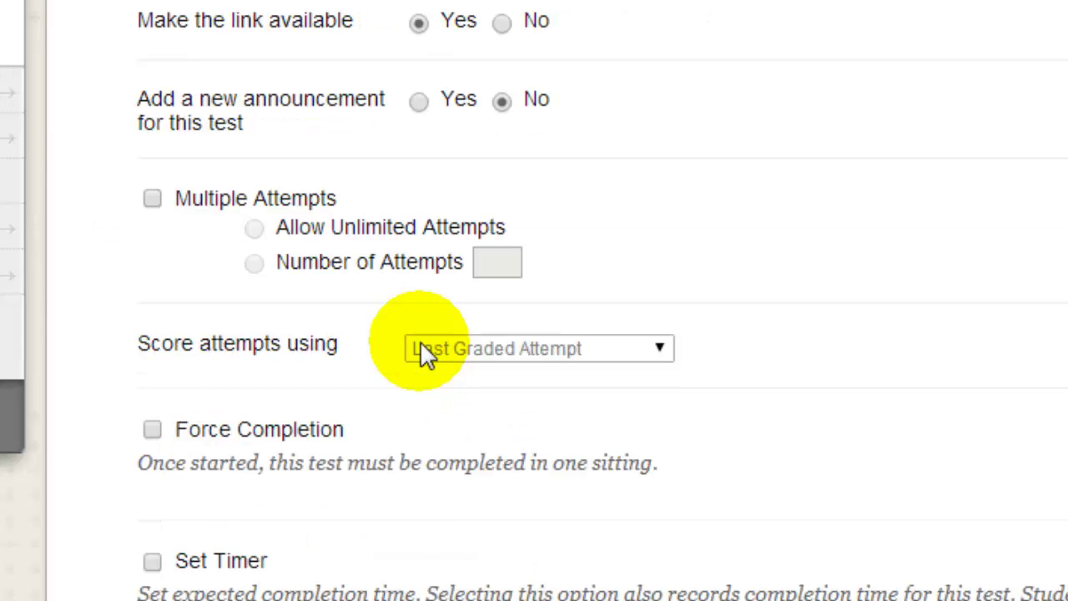
pyautogui.click(153, 199)
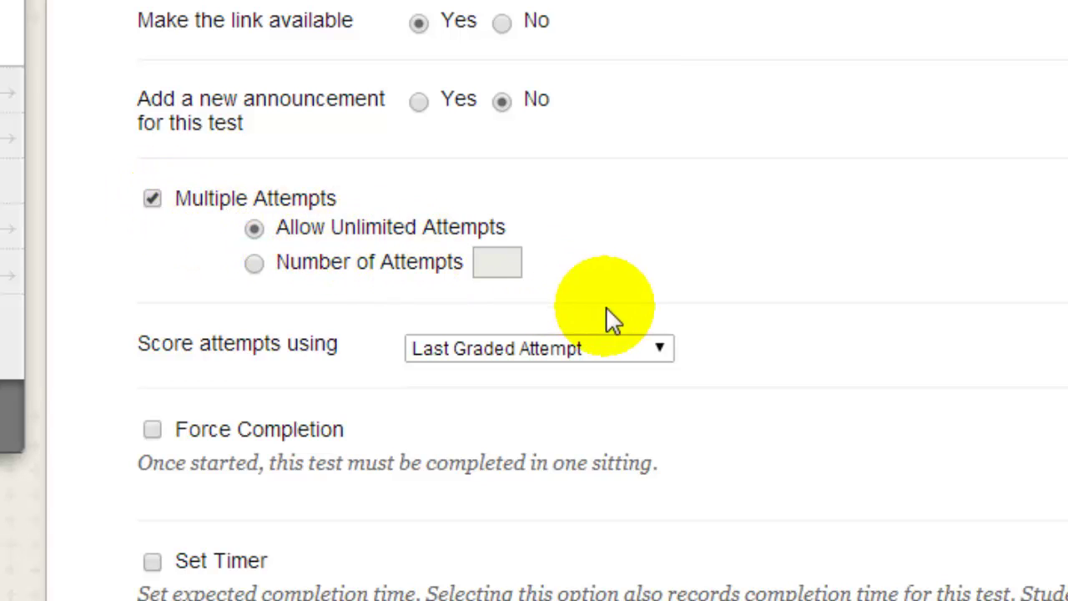
pyautogui.click(658, 348)
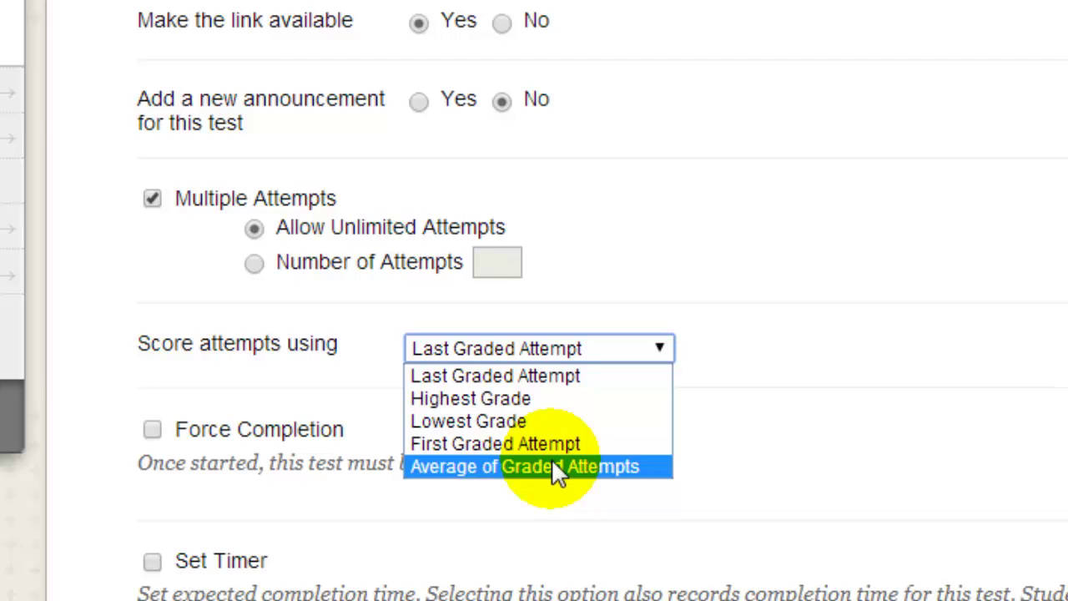
pyautogui.click(629, 269)
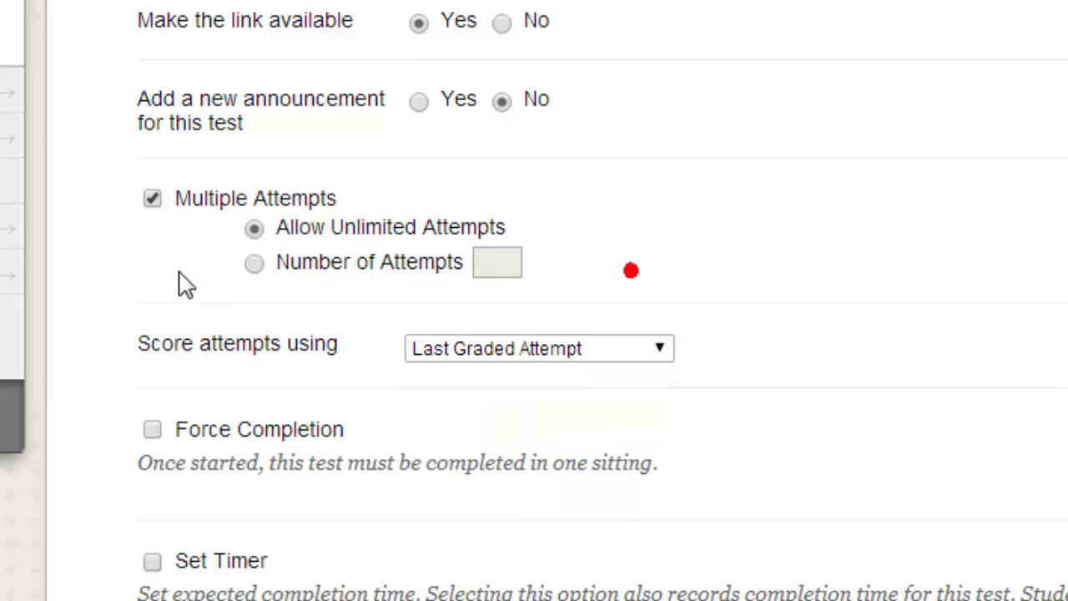
pyautogui.click(153, 199)
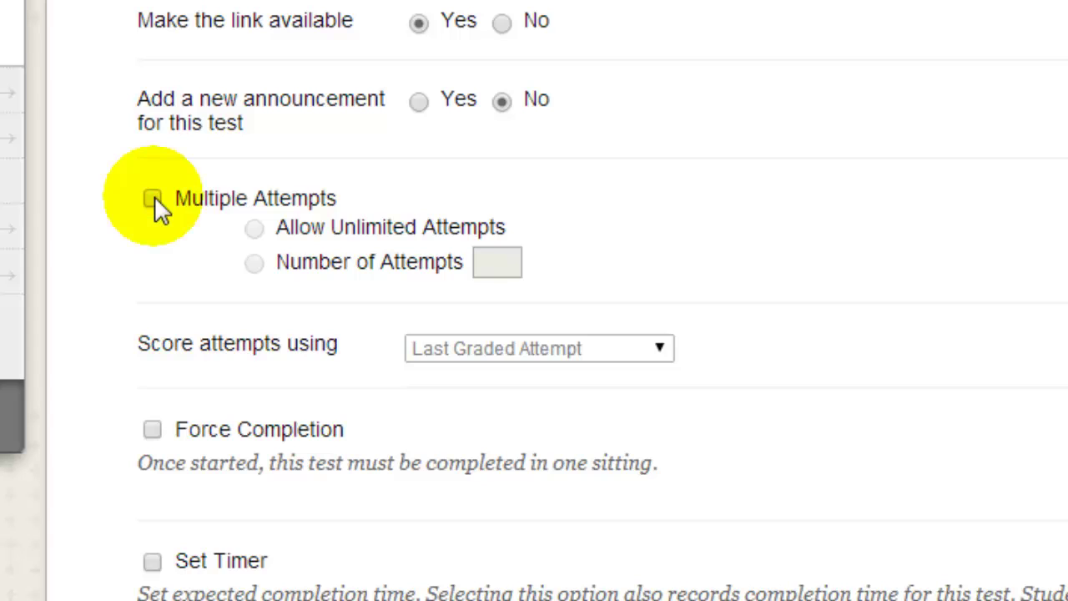
pyautogui.scroll(-4, 154, 196)
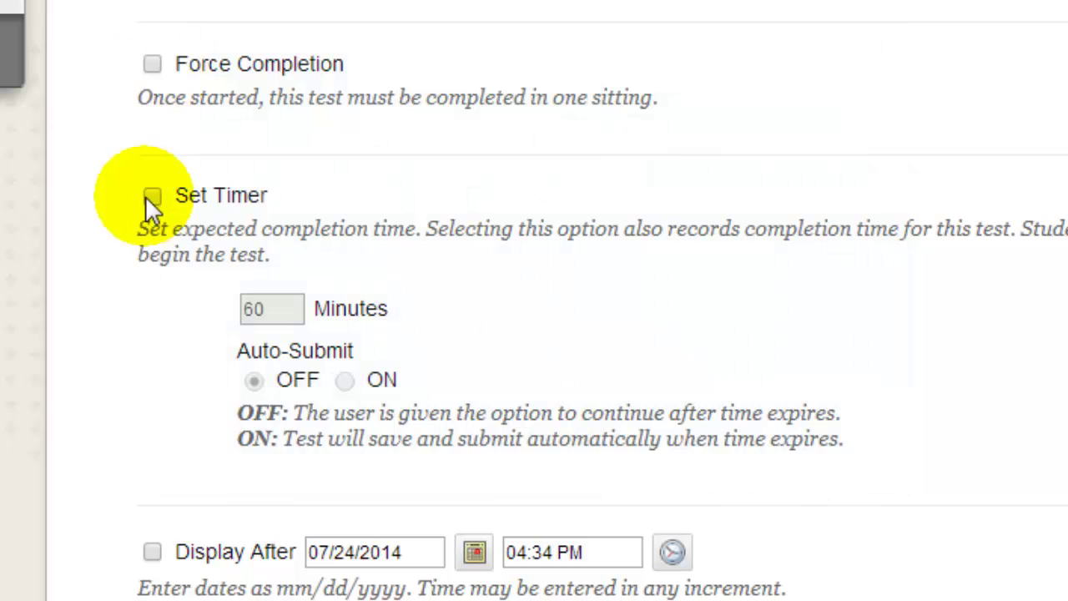
# Turn on Set Timer at 60 minutes with Auto-Submit ON.
pyautogui.click(152, 197)
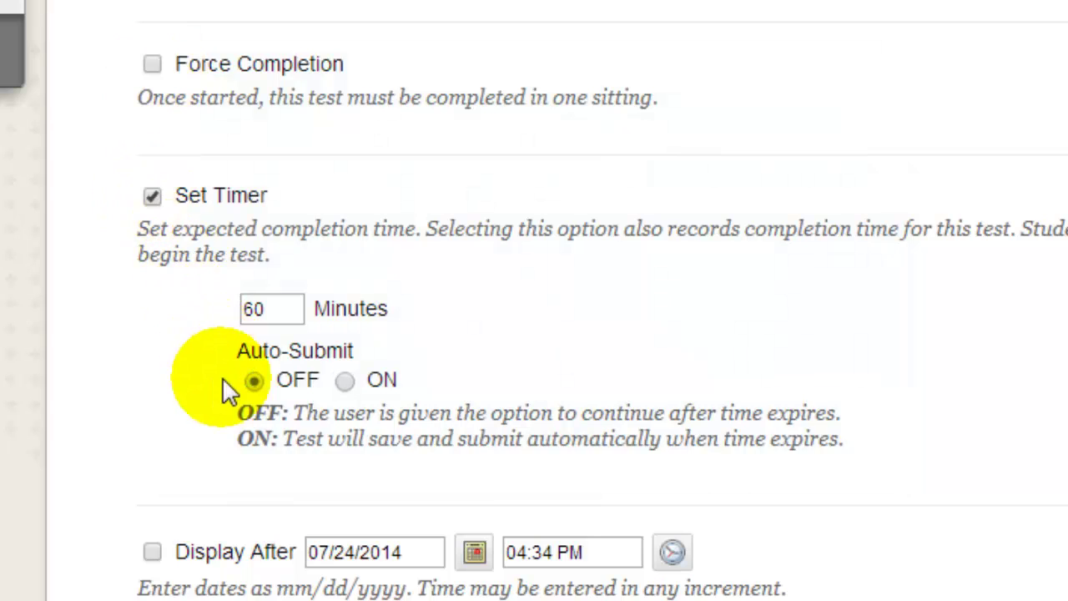
pyautogui.click(342, 381)
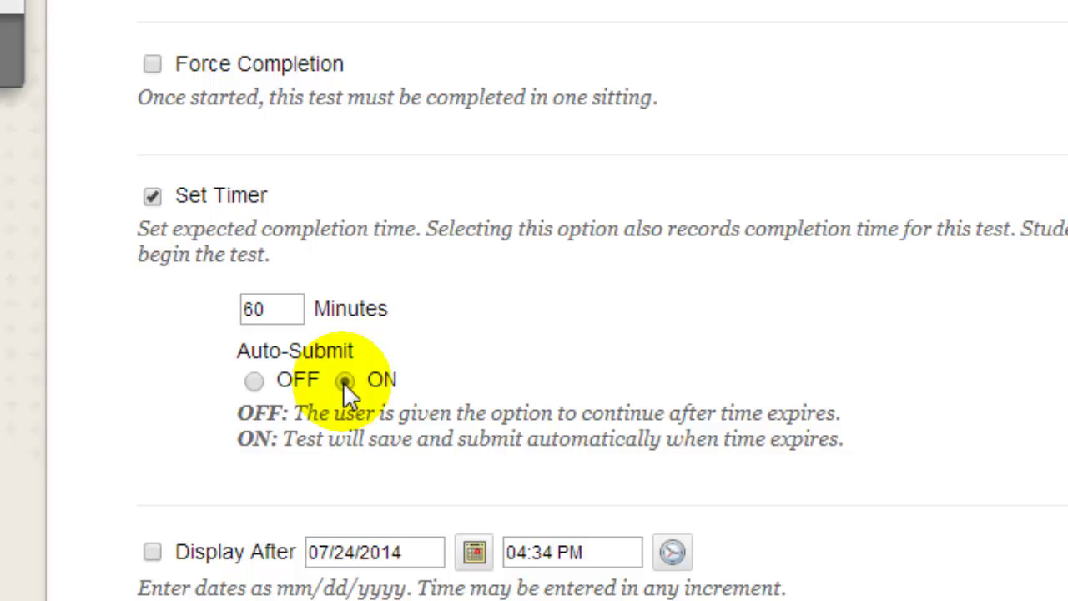
pyautogui.scroll(-3, 343, 381)
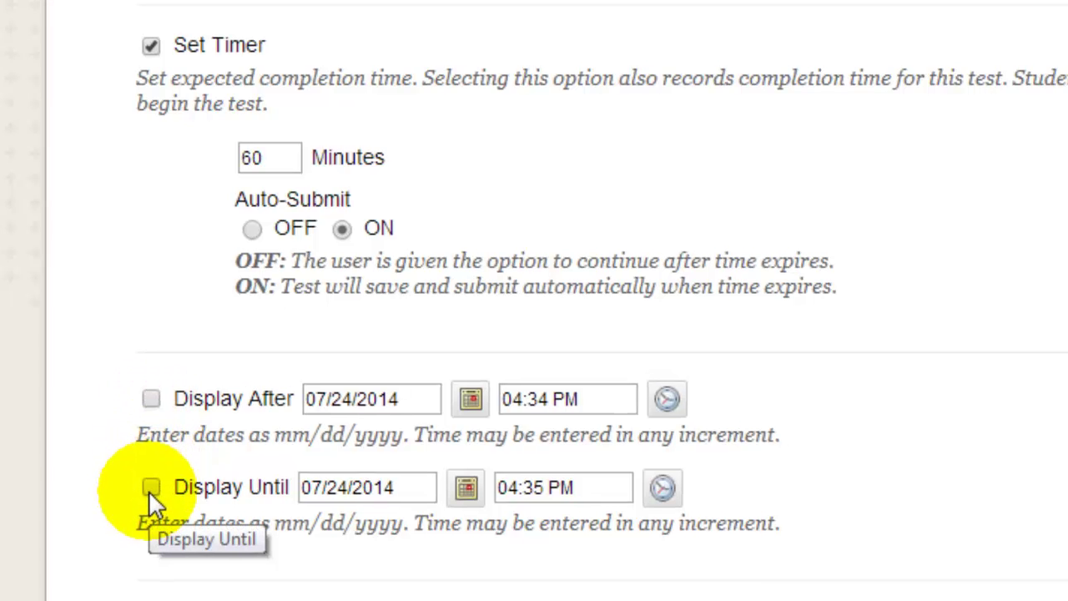
pyautogui.scroll(-5, 604, 260)
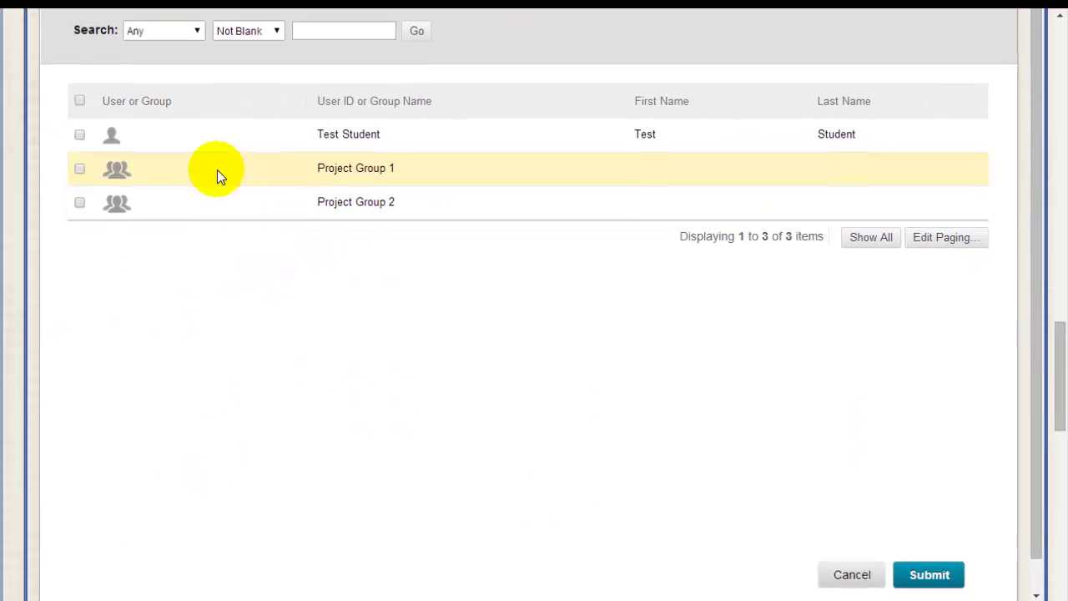
# Add Test Student as an availability exception and change its timer from 60 to 90 minutes.
pyautogui.click(80, 132)
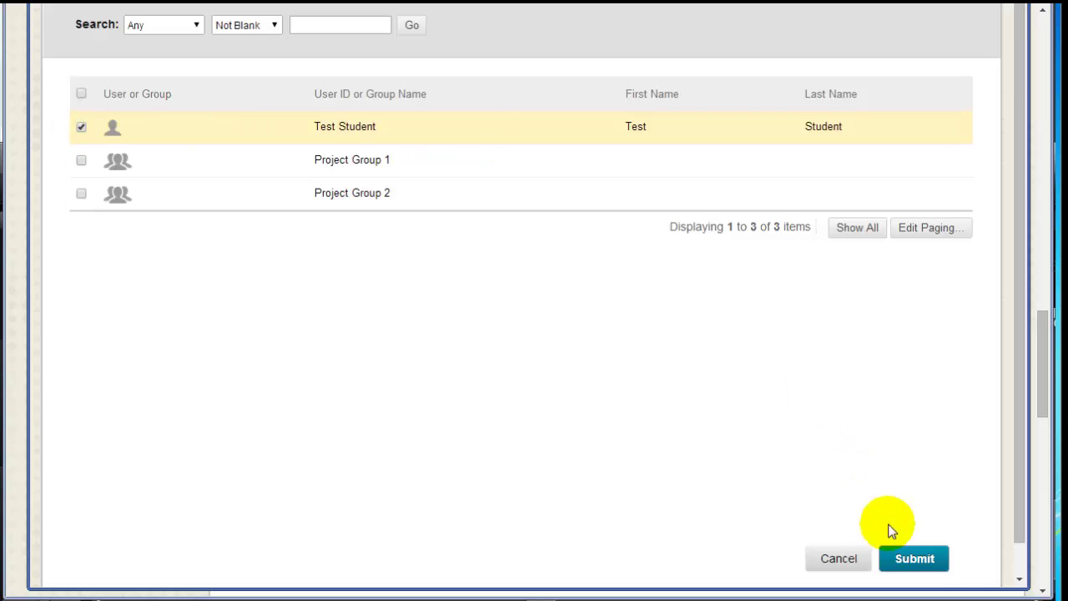
pyautogui.click(923, 565)
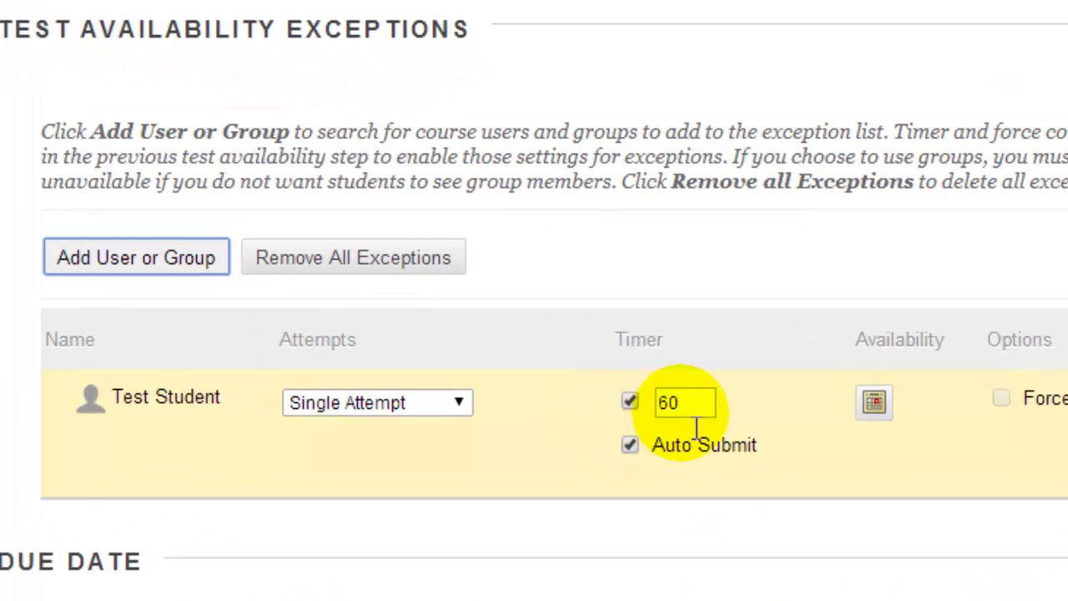
pyautogui.moveTo(703, 404); pyautogui.dragTo(665, 409)
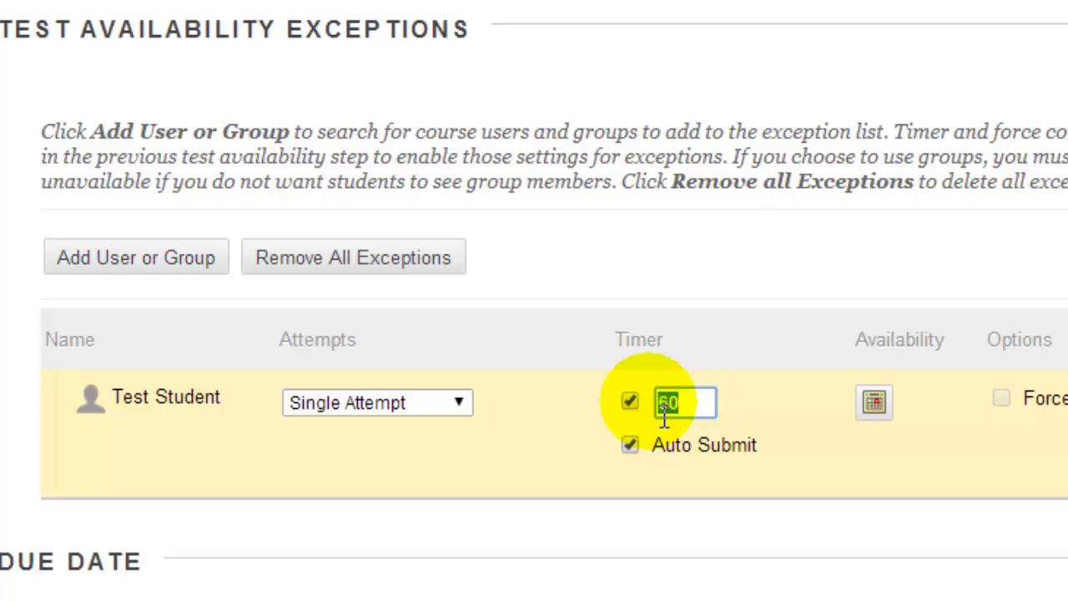
pyautogui.write('90')
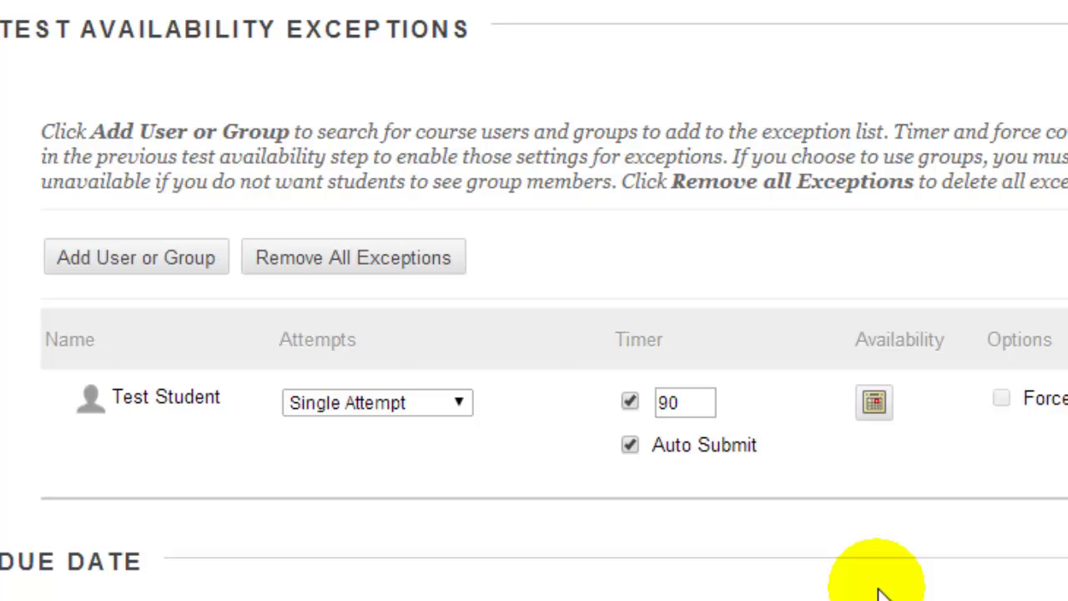
# Set a 07/24/2014 11:59 PM due date, review Show Test Results settings, and submit the options.
pyautogui.scroll(-5, 876, 592)
pyautogui.click(55, 294)
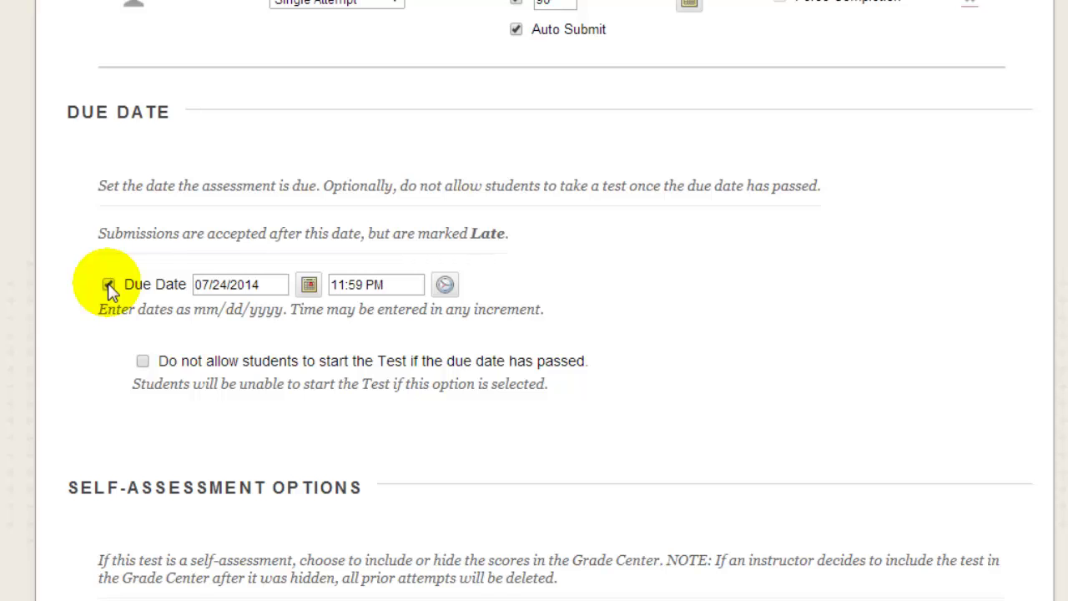
pyautogui.scroll(-5, 1060, 459)
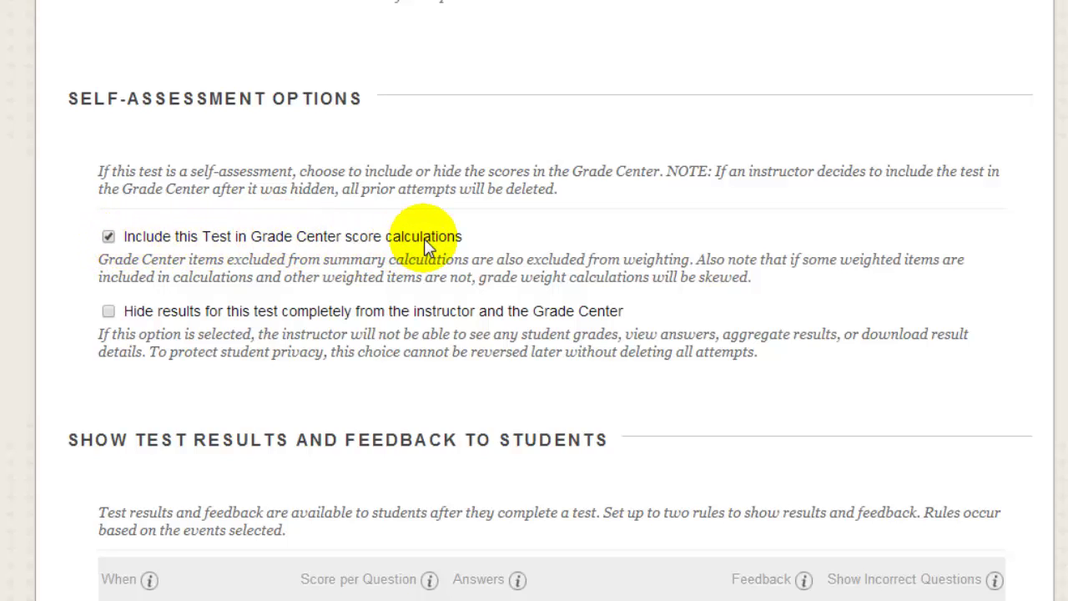
pyautogui.scroll(-4, 1065, 557)
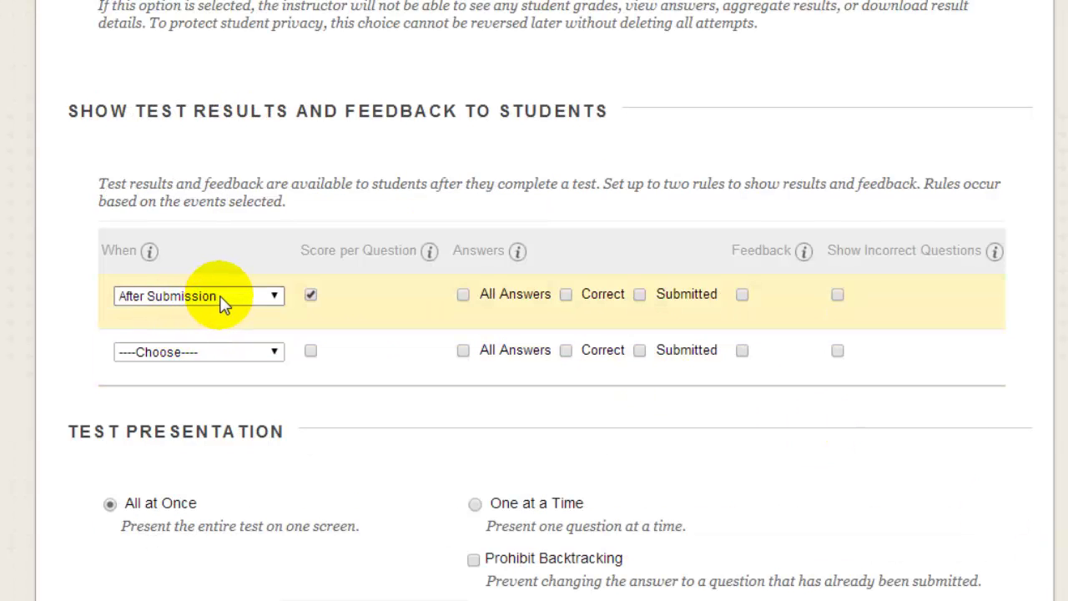
pyautogui.click(223, 302)
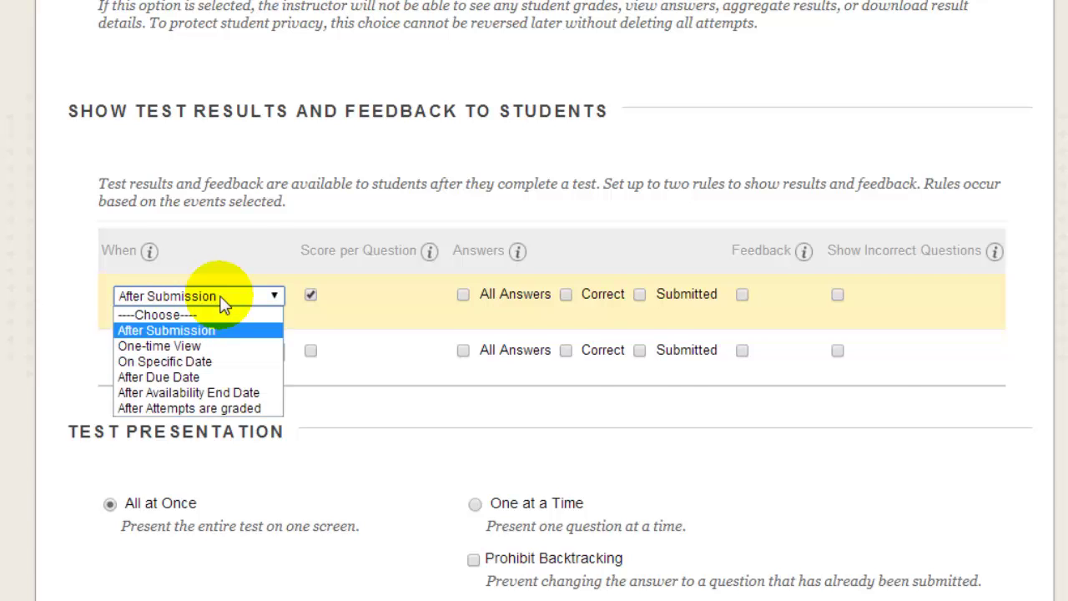
pyautogui.scroll(-3, 223, 302)
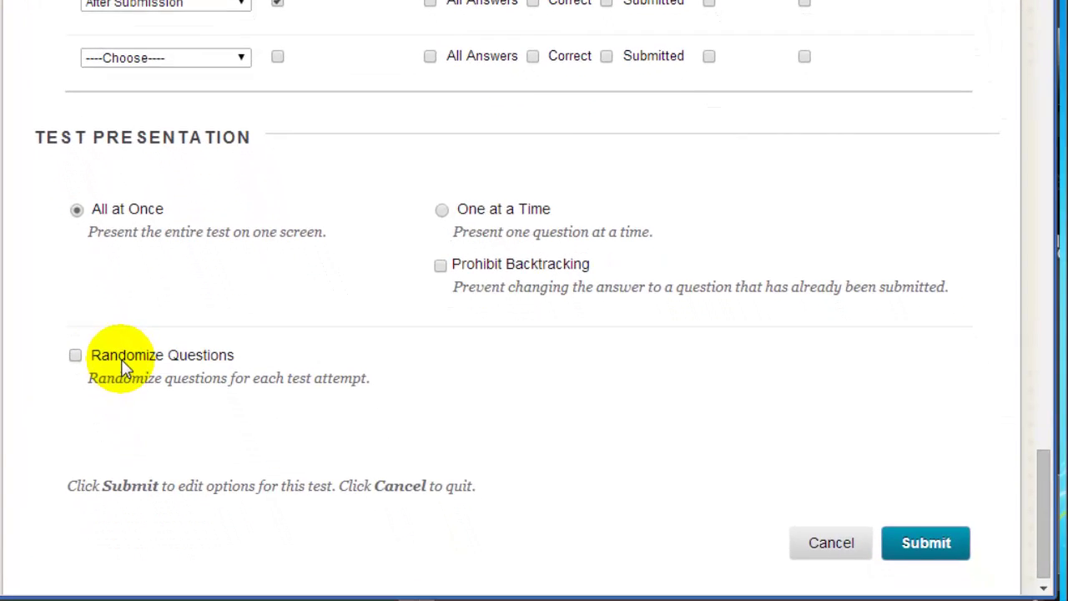
pyautogui.click(928, 554)
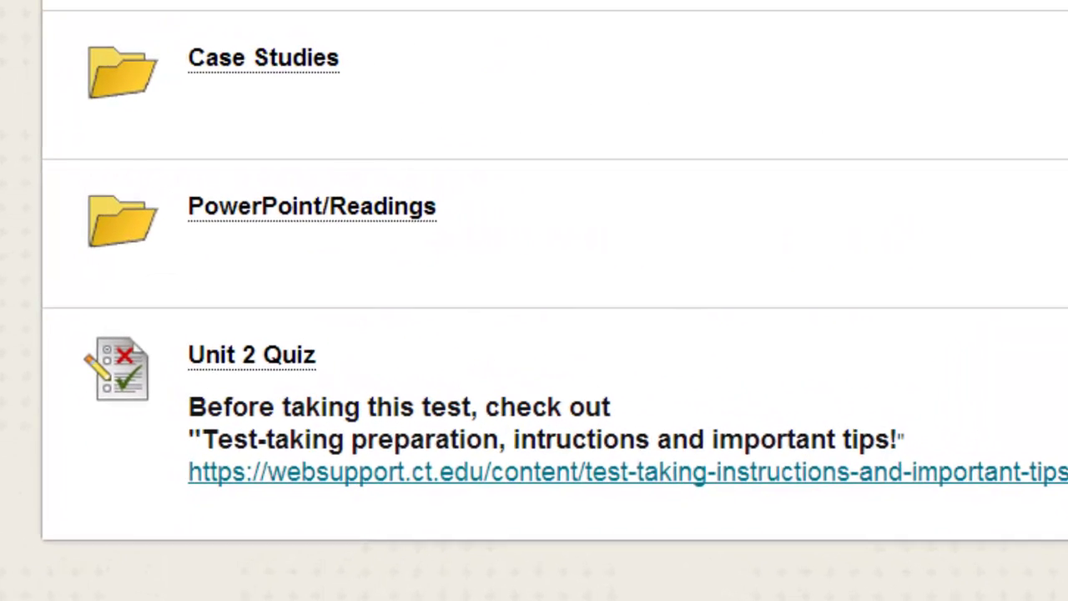
# Drag Unit 2 Quiz above Case Studies so it follows Unit 1 Lecture Video.
pyautogui.moveTo(384, 384)
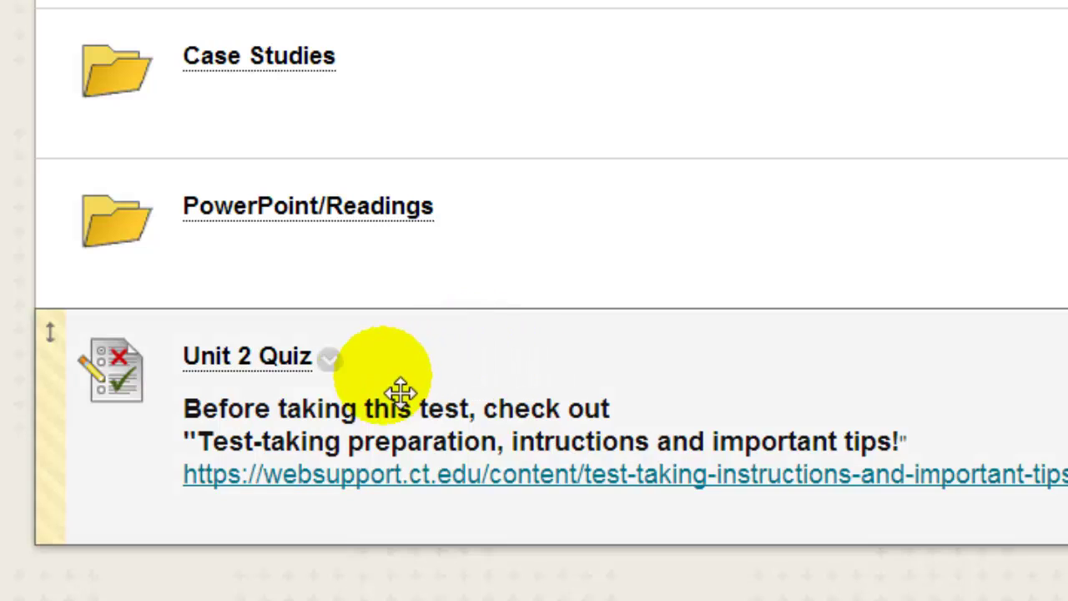
pyautogui.click(333, 363)
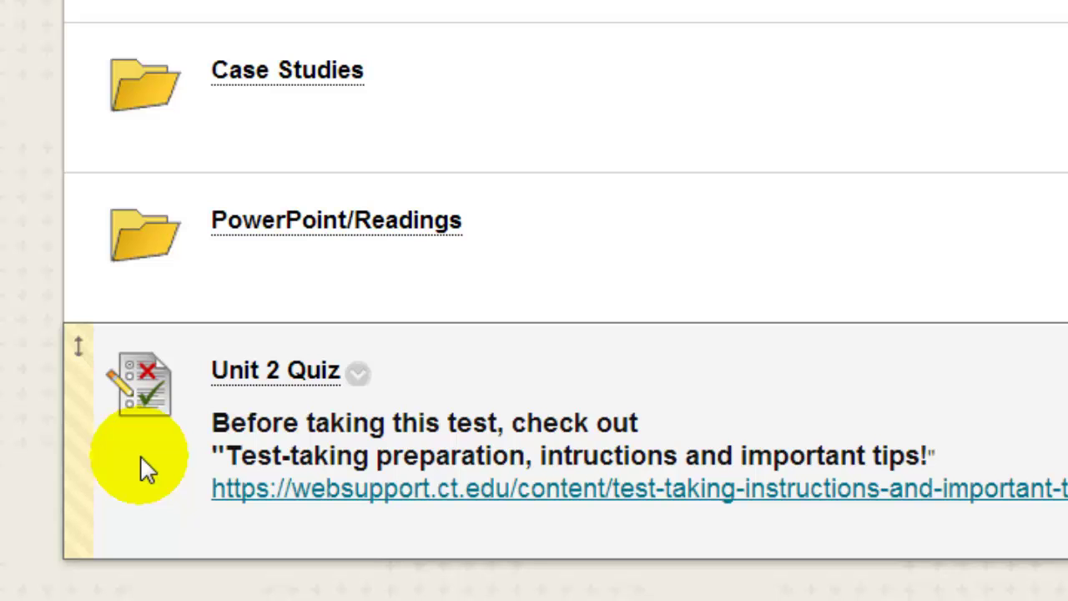
pyautogui.moveTo(89, 375); pyautogui.dragTo(133, 76)
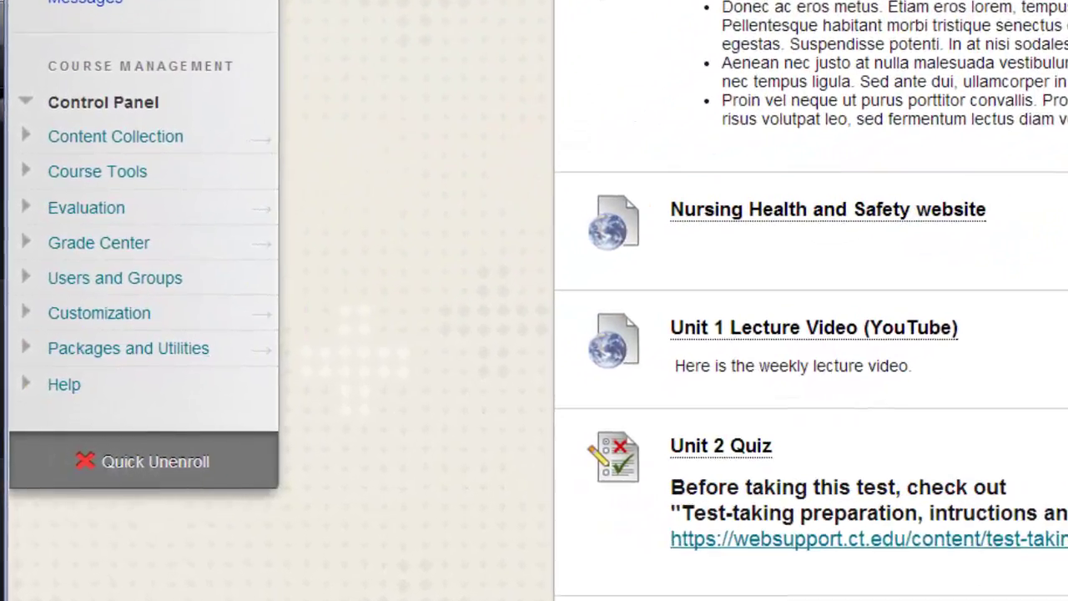
# Go through Course Tools > Tests, Surveys, and Pools to Tests and open Unit 2 Quiz's action menu.
pyautogui.click(104, 173)
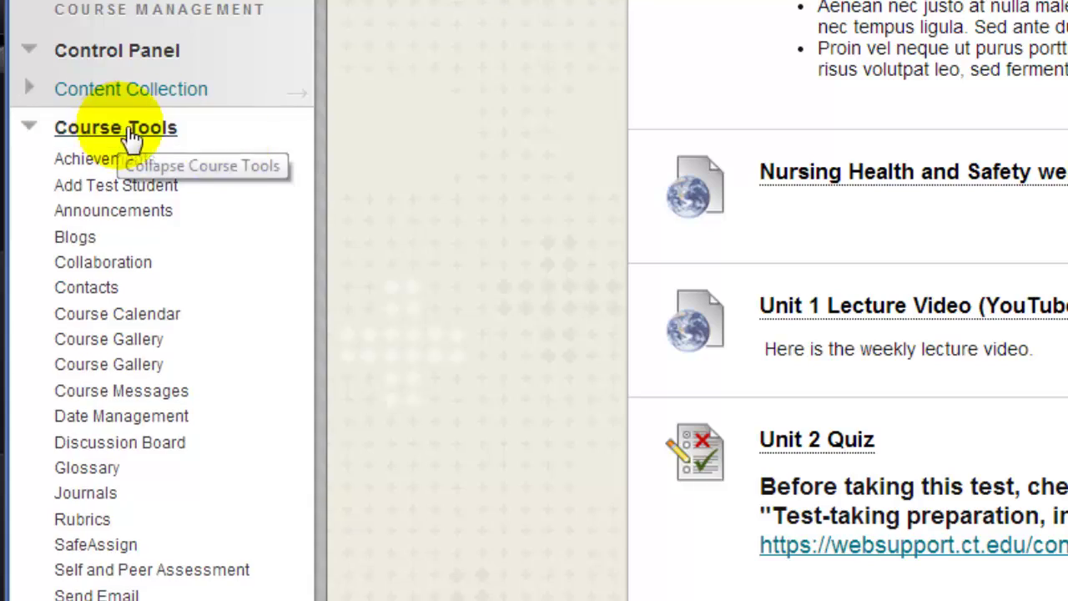
pyautogui.scroll(-3, 309, 238)
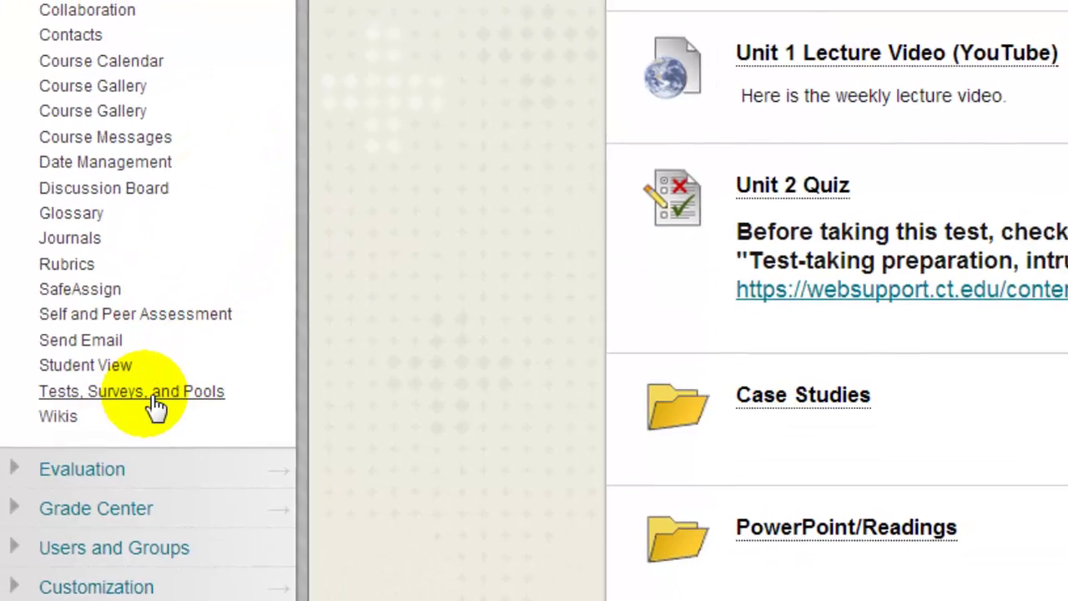
pyautogui.click(3, 479)
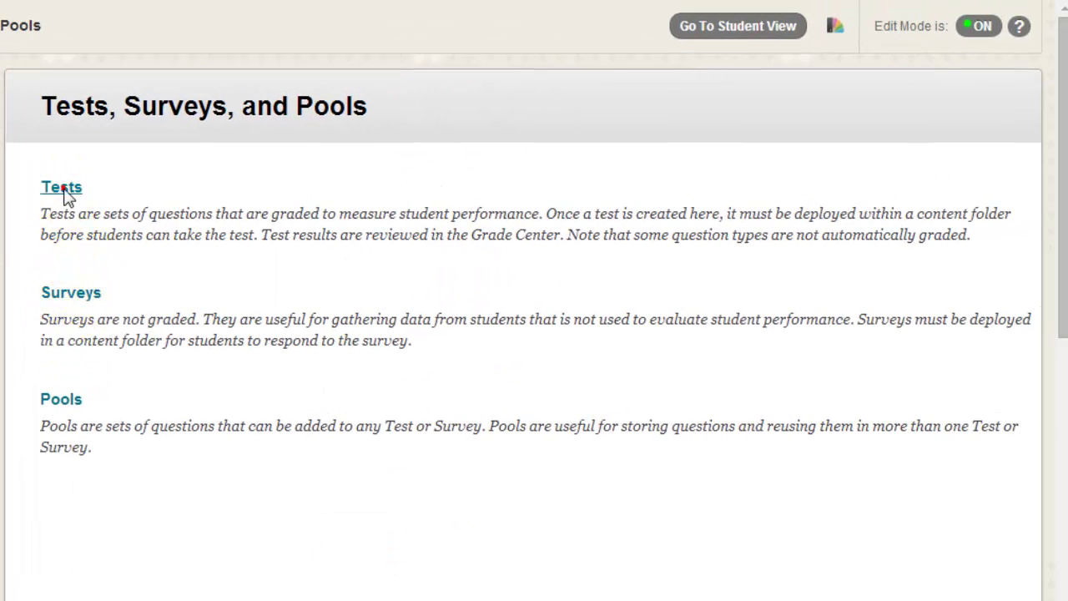
pyautogui.click(68, 192)
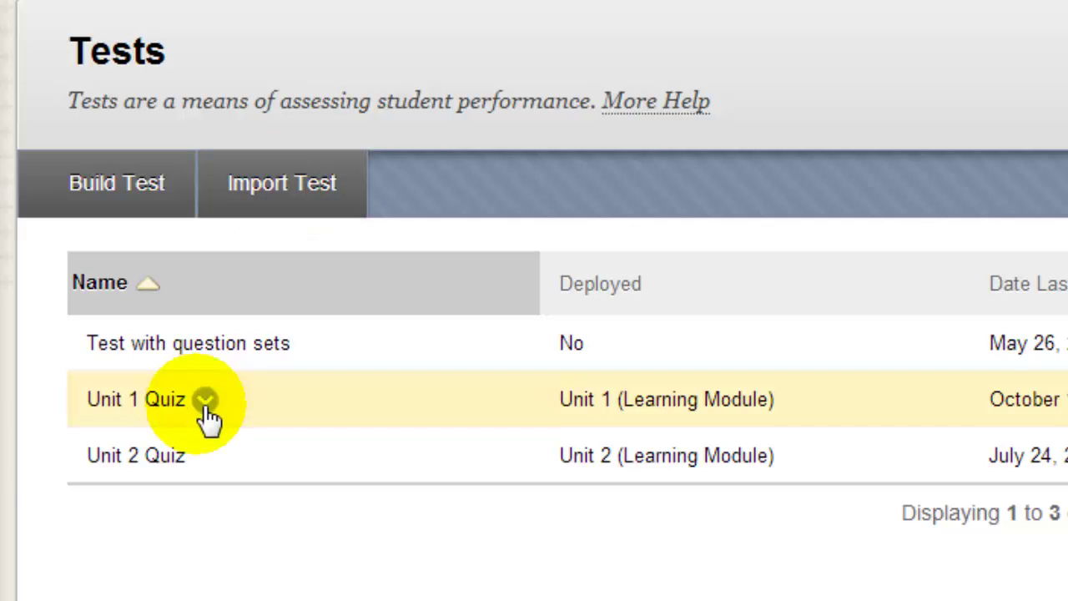
pyautogui.click(201, 457)
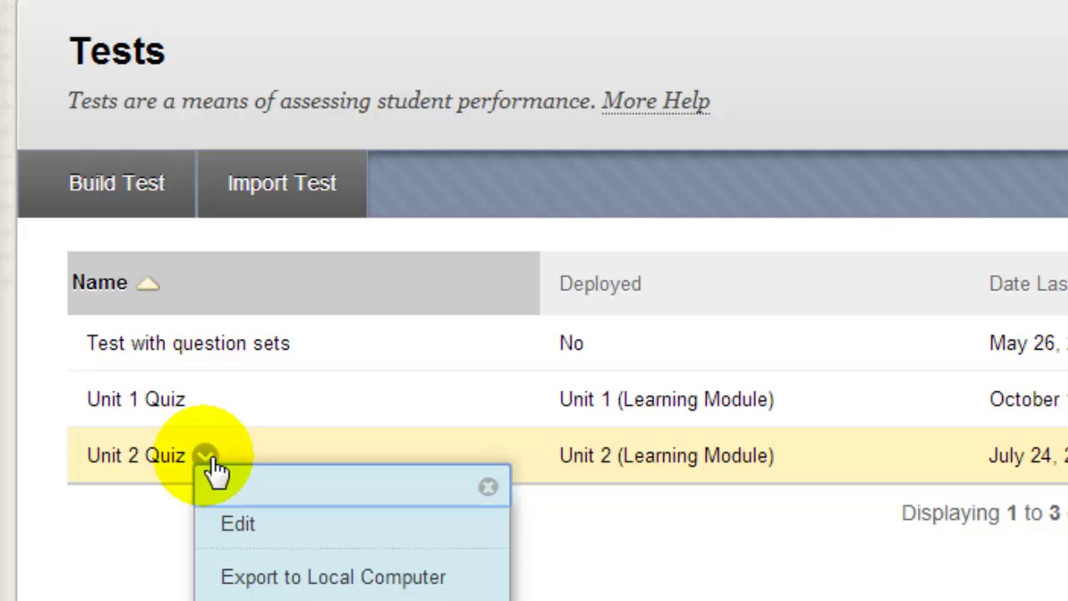